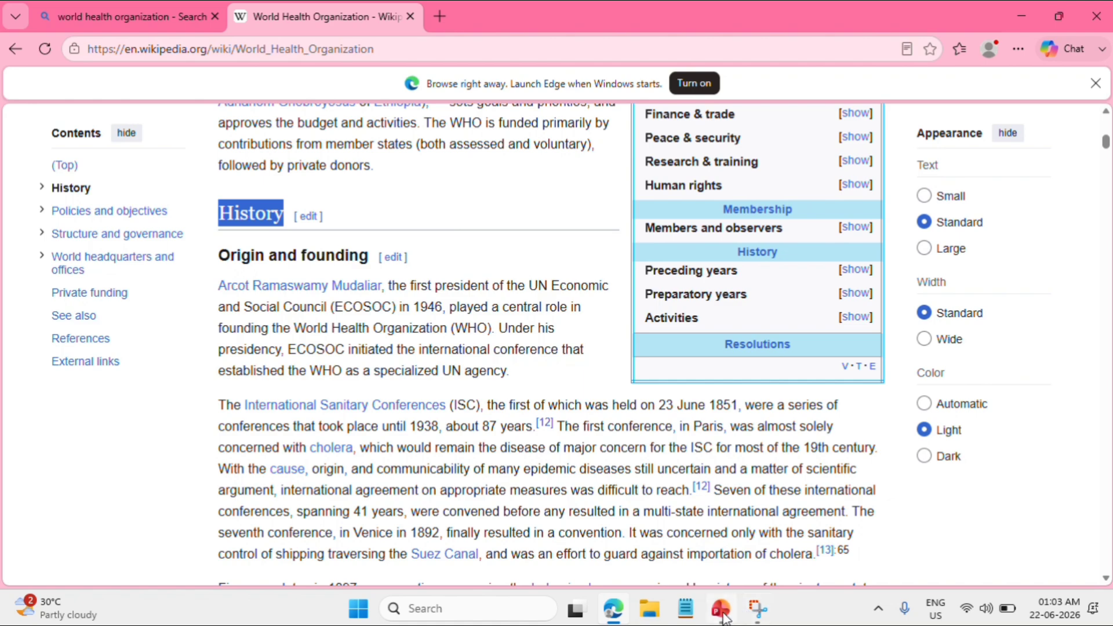
Step: Switch to PowerPoint, paste the copied "History" heading onto slide 2 and move it to the slide's upper left
left_click(720, 510)
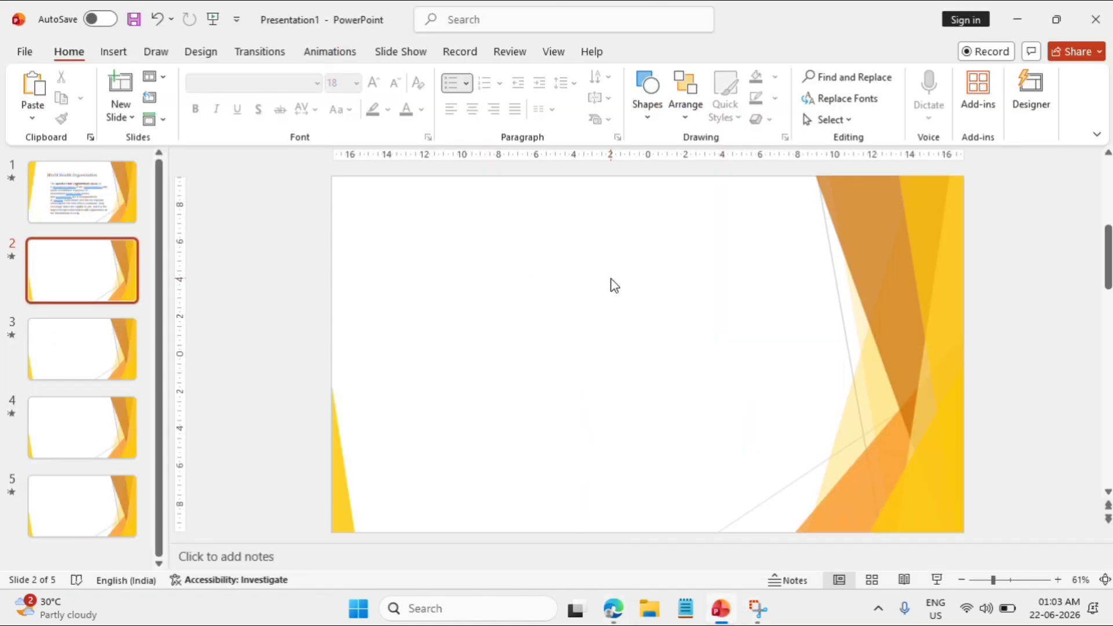
type("History")
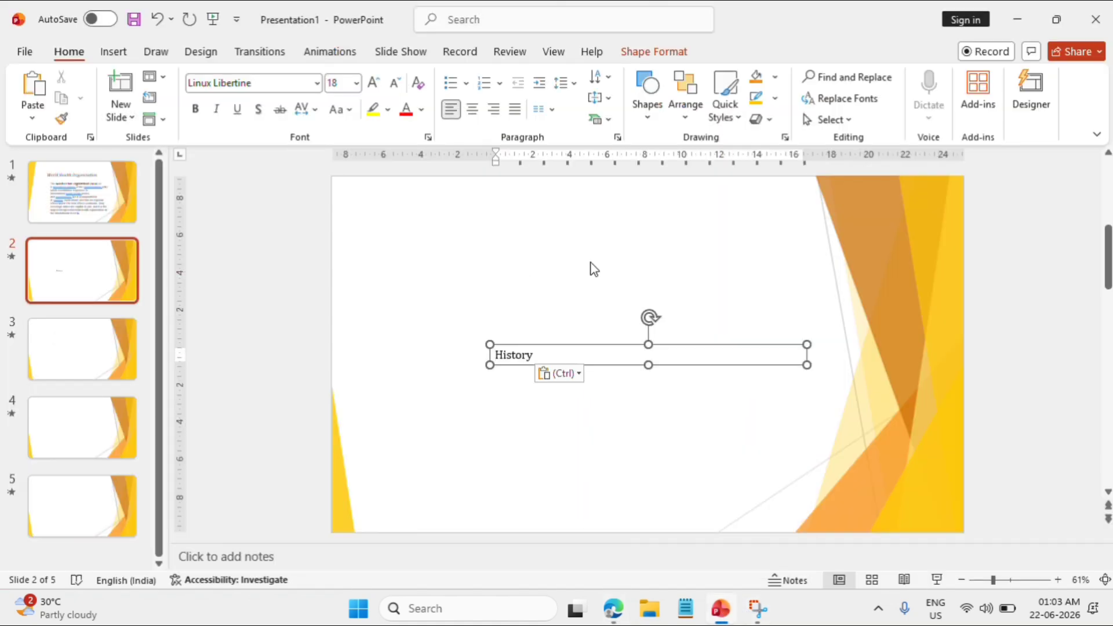
left_click(373, 83)
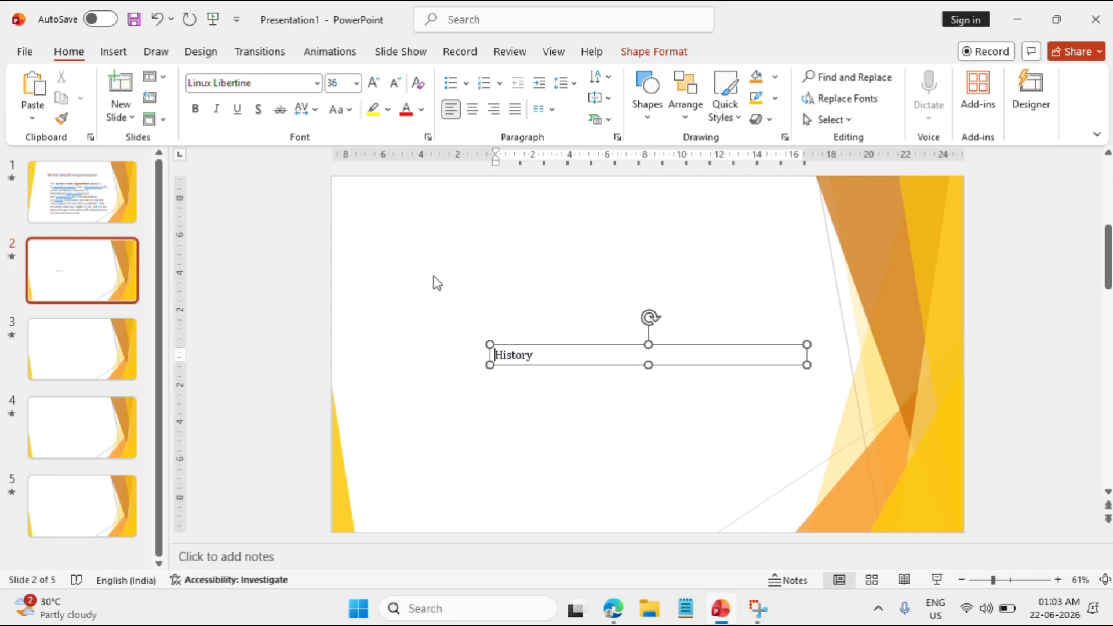
left_click(525, 403)
left_click(523, 355)
left_click_drag(541, 350, 447, 236)
Step: Enlarge the "History" heading to 54 pt and make it italic
left_click(374, 82)
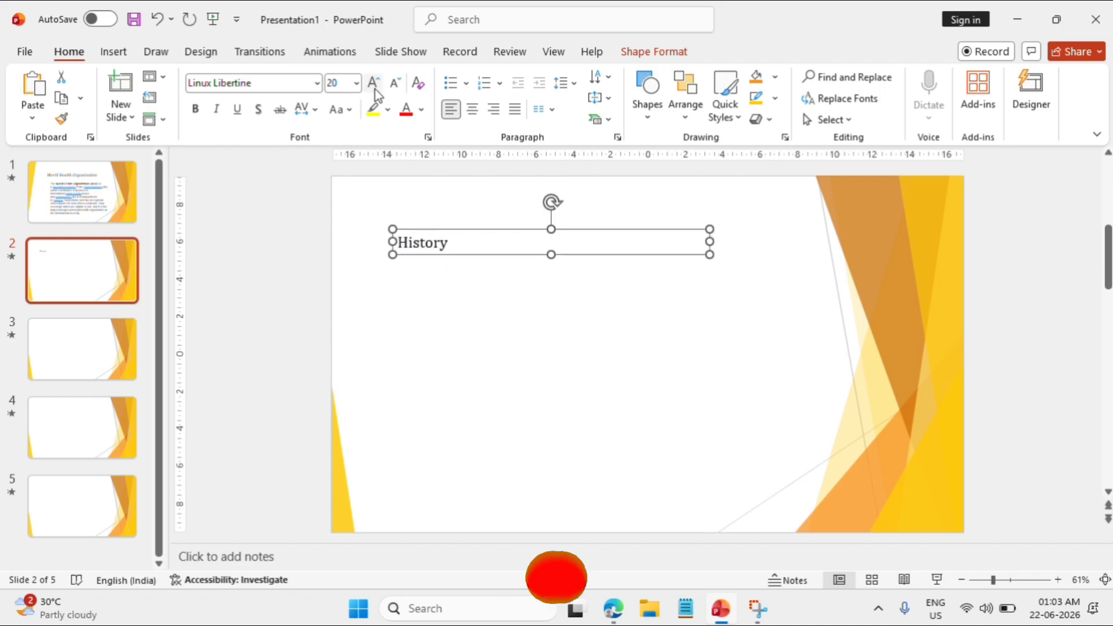
left_click(375, 83)
left_click(374, 83)
left_click(374, 83)
left_click(375, 83)
left_click(374, 83)
left_click(374, 83)
left_click(374, 83)
left_click(374, 83)
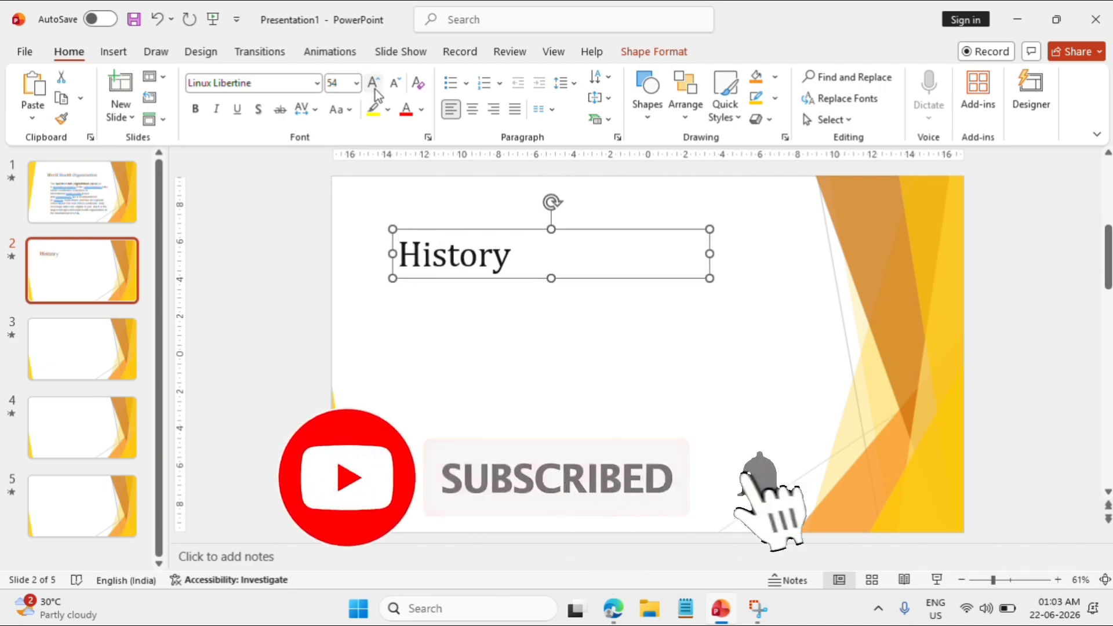
left_click(215, 110)
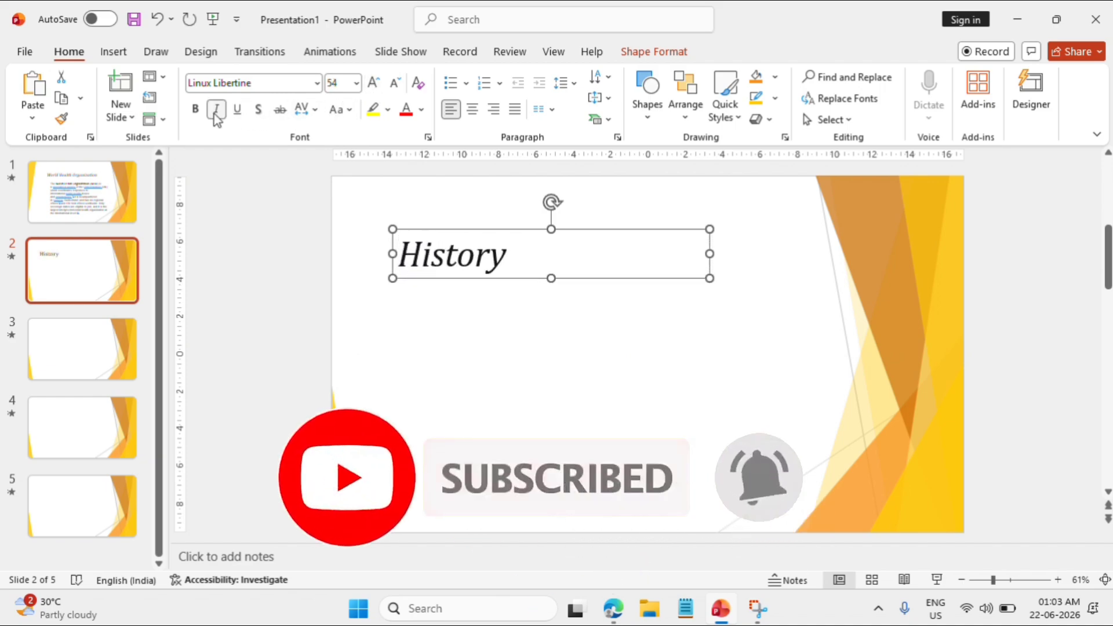
key("Escape")
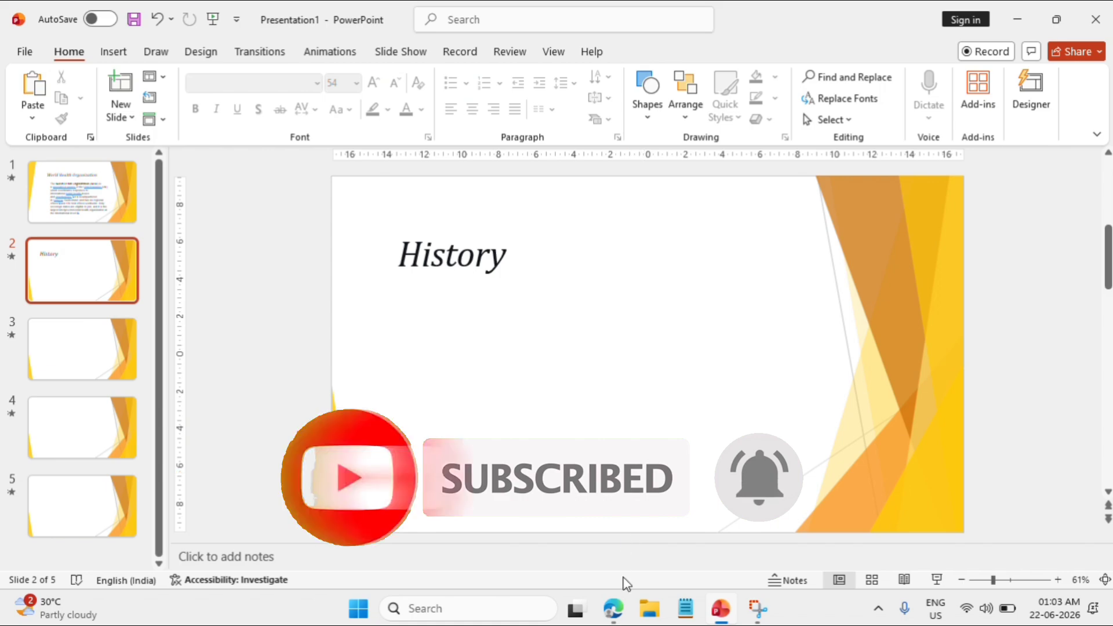
Step: Switch to the Wikipedia article in Edge and copy the paragraph about the International Sanitary Conferences
left_click(576, 533)
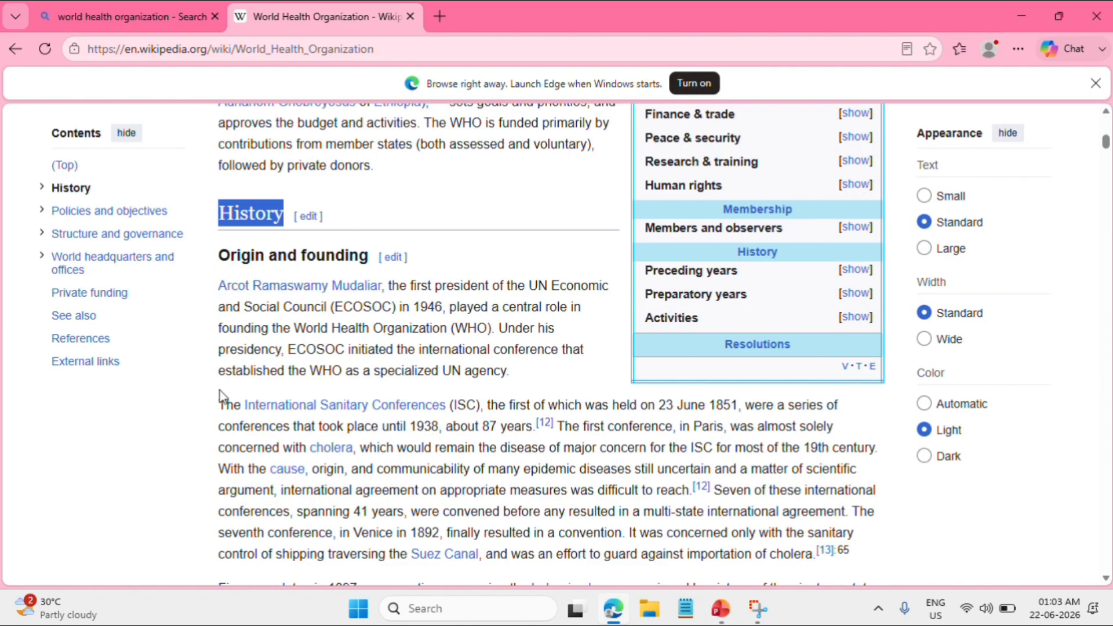
left_click_drag(221, 404, 816, 553)
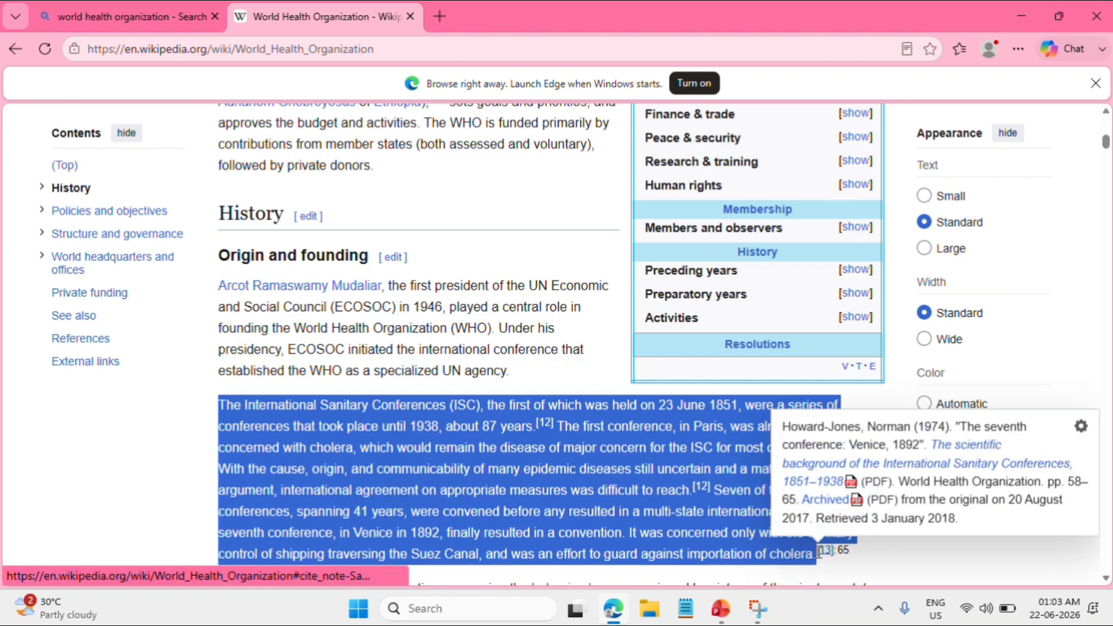
left_click(852, 493)
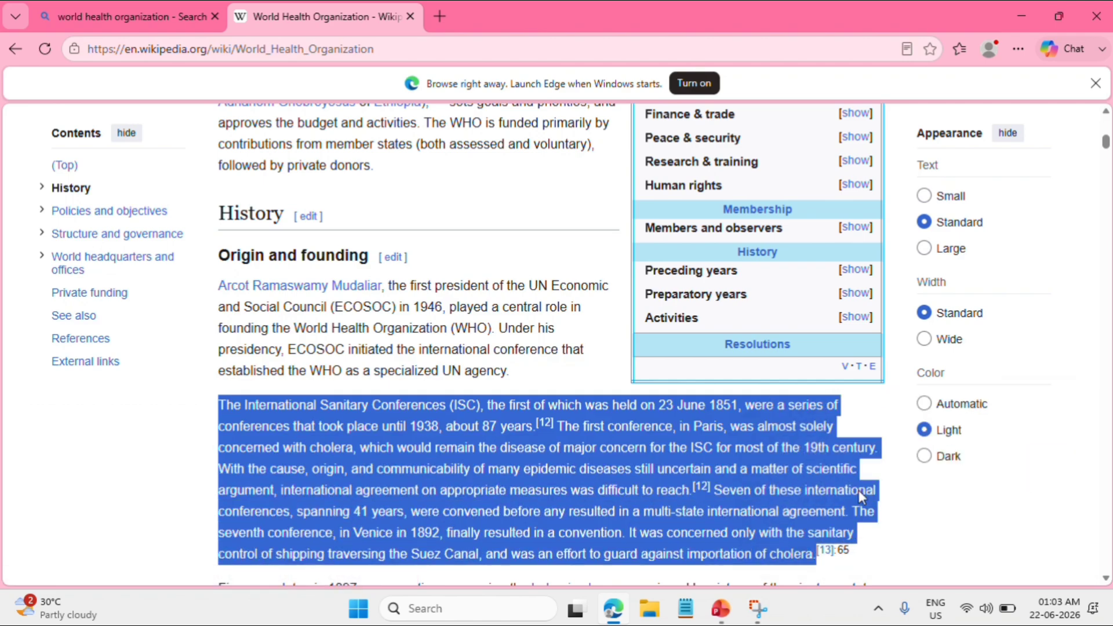
Step: Paste the copied conference paragraph onto slide 2 in PowerPoint and position it below the "History" heading
mouse_move(721, 615)
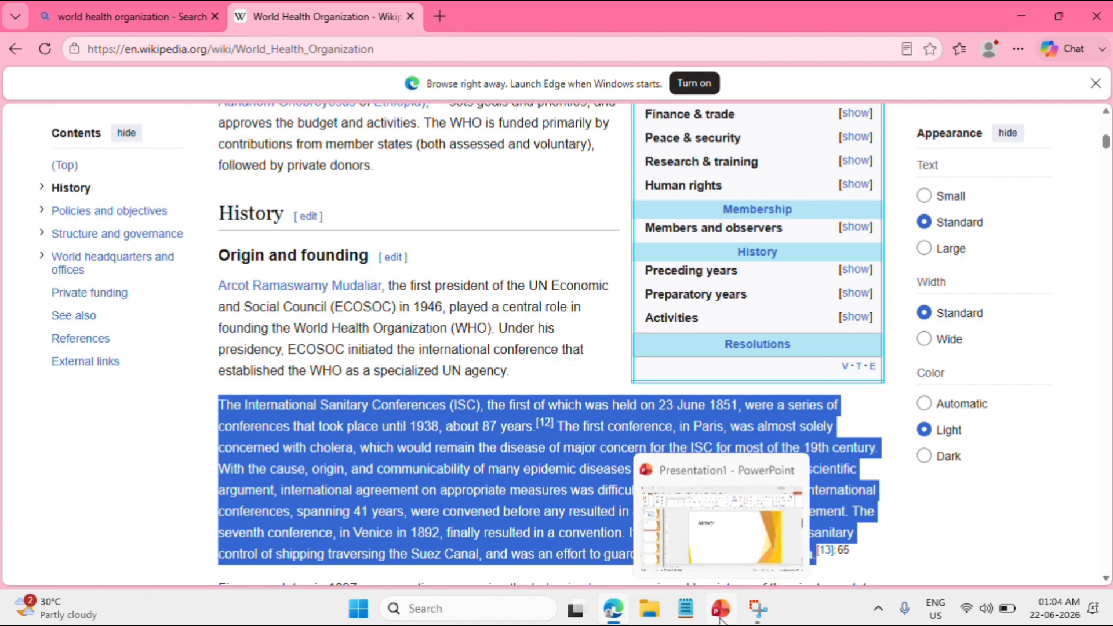
left_click(732, 552)
key("ctrl+v")
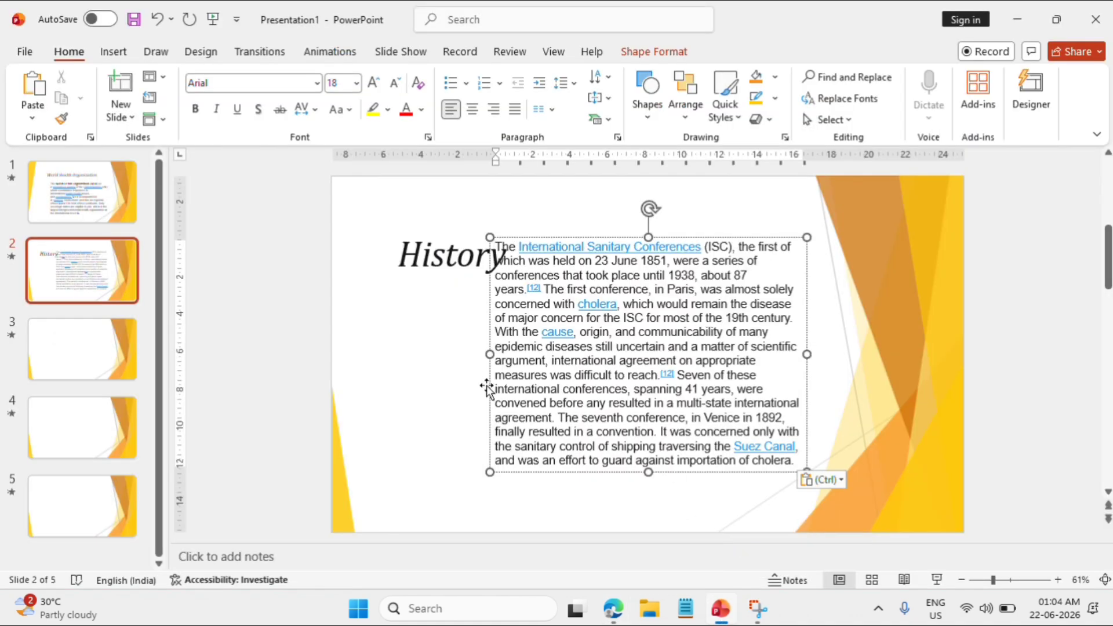
left_click_drag(489, 390, 456, 437)
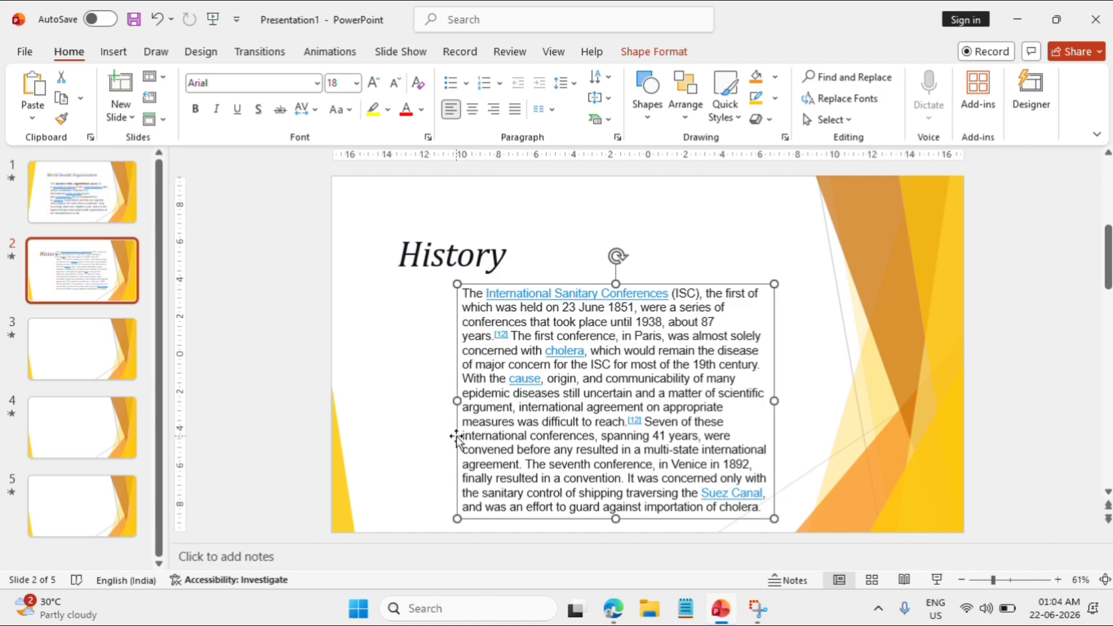
Step: Select slide 3, then return to the Wikipedia article in Edge and copy its "Policies and objectives" section heading
left_click(78, 350)
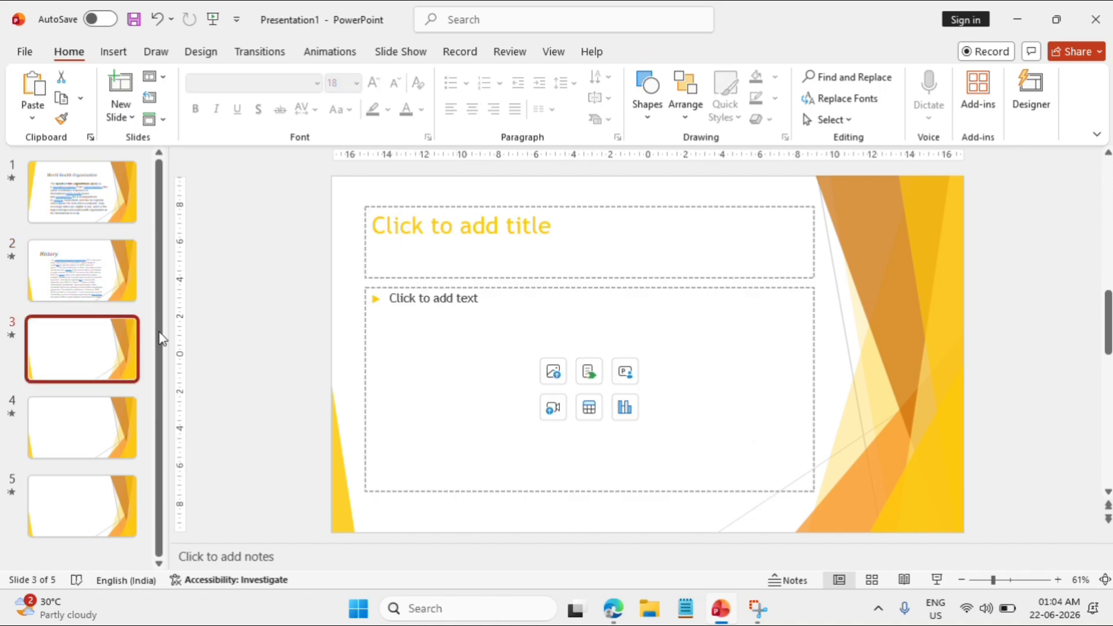
mouse_move(613, 622)
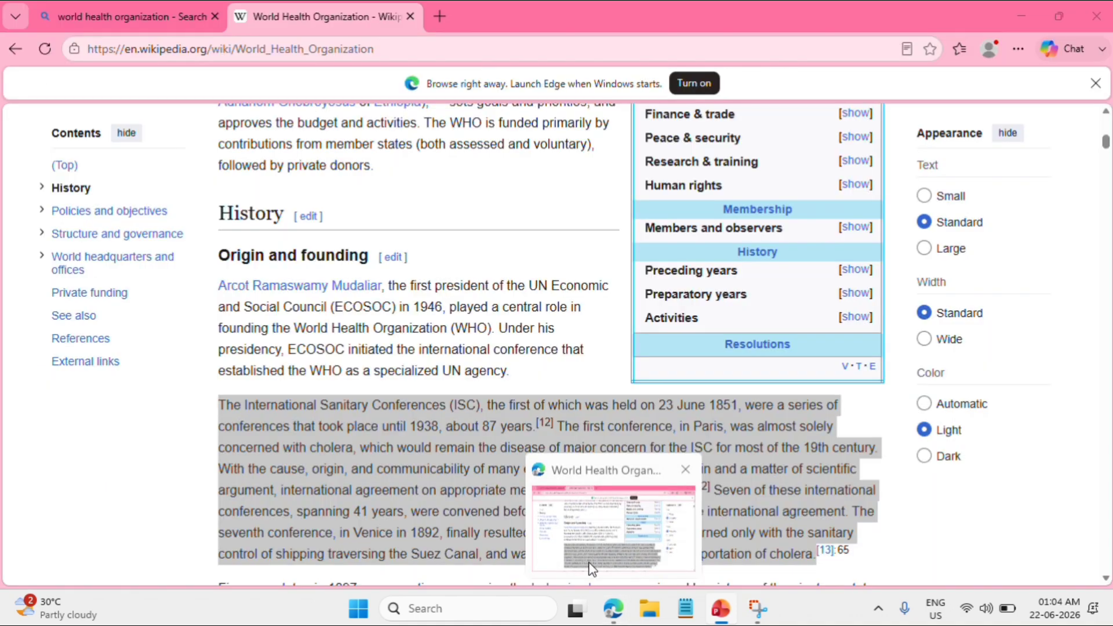
left_click(589, 565)
scroll(457, 396, "down", 15)
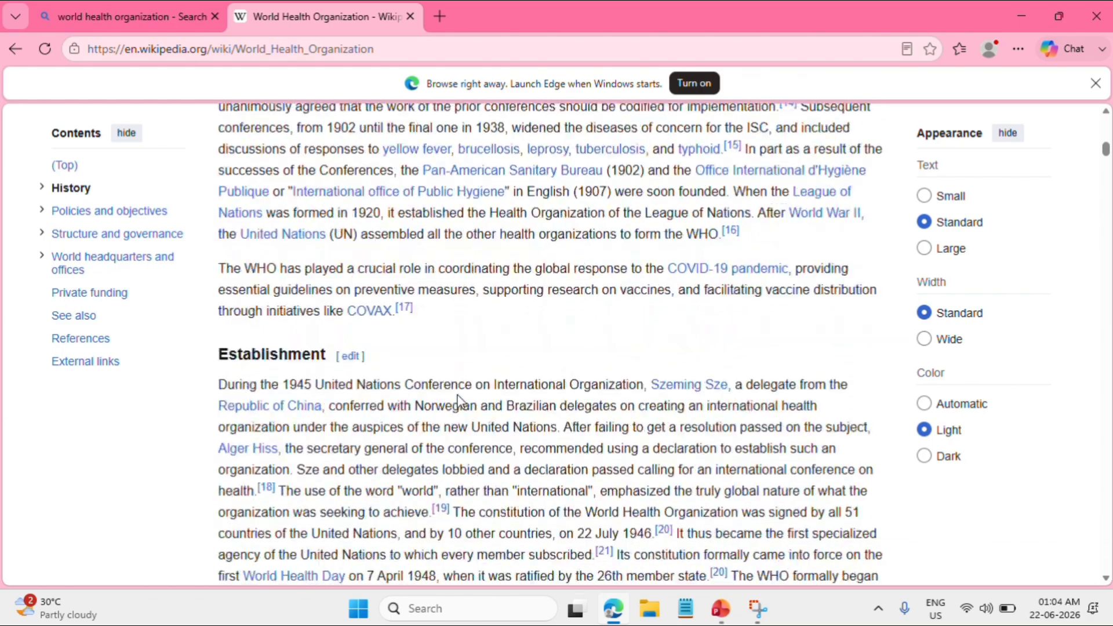
scroll(460, 401, "down", 15)
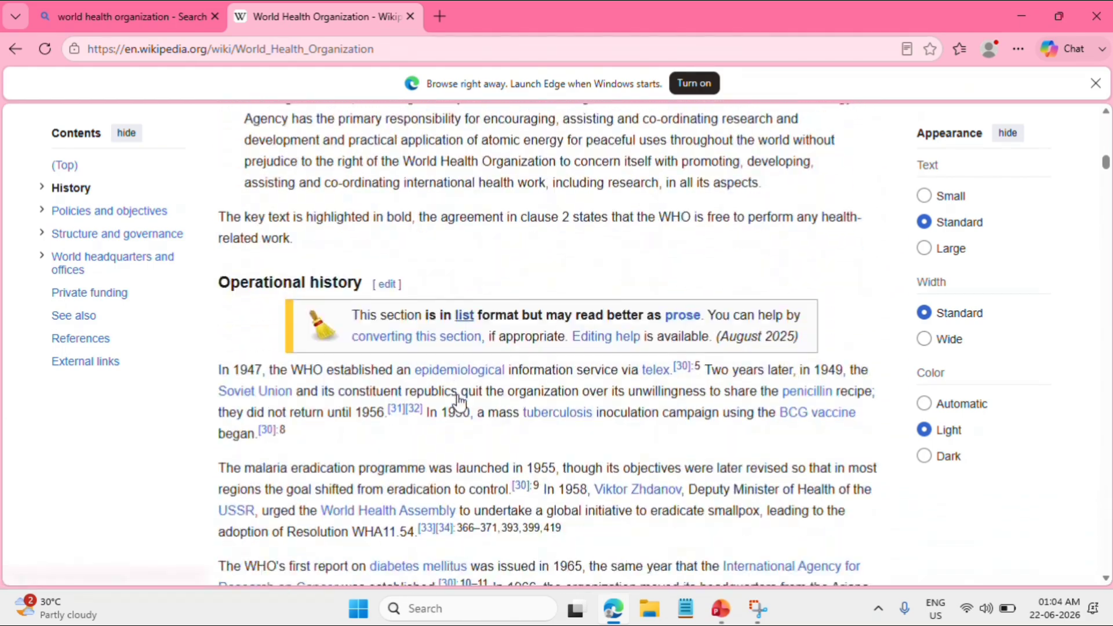
scroll(457, 396, "down", 15)
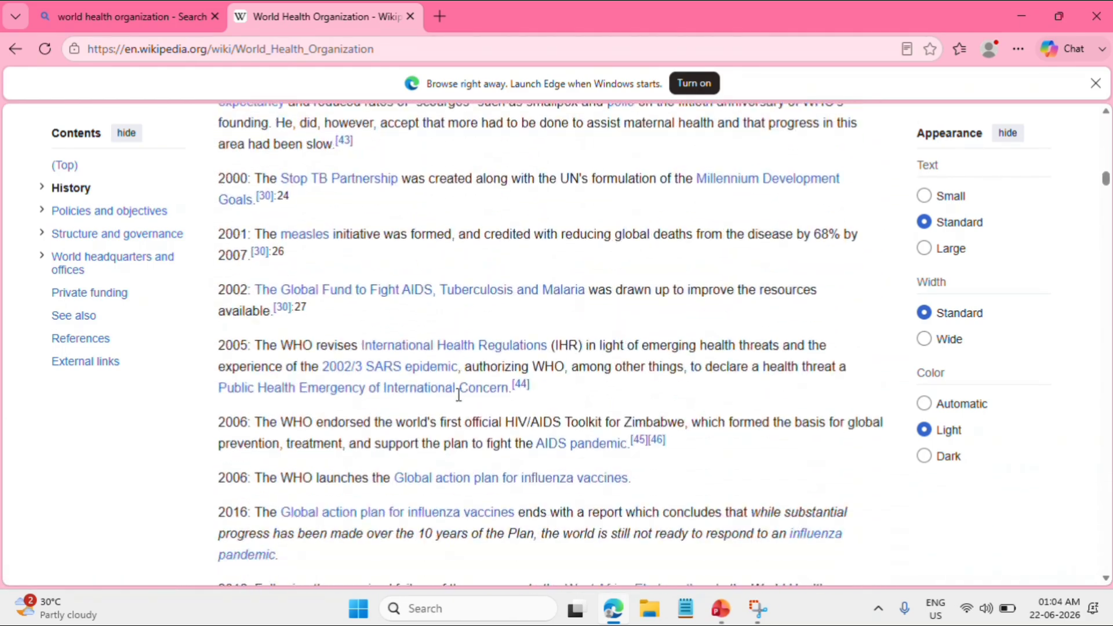
scroll(459, 400, "down", 1)
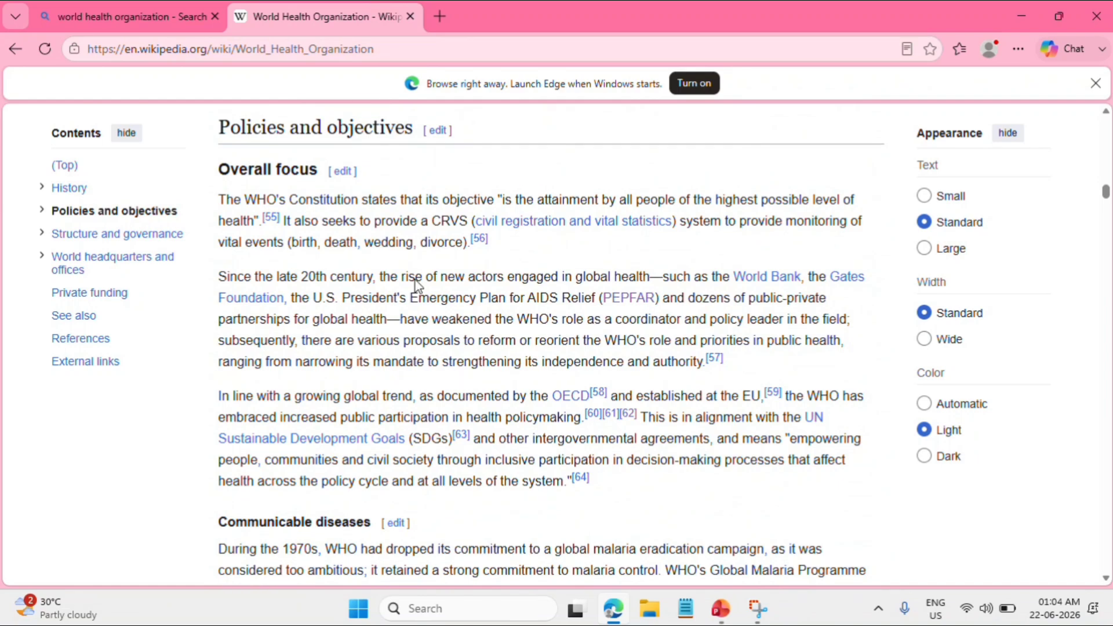
left_click_drag(225, 129, 413, 140)
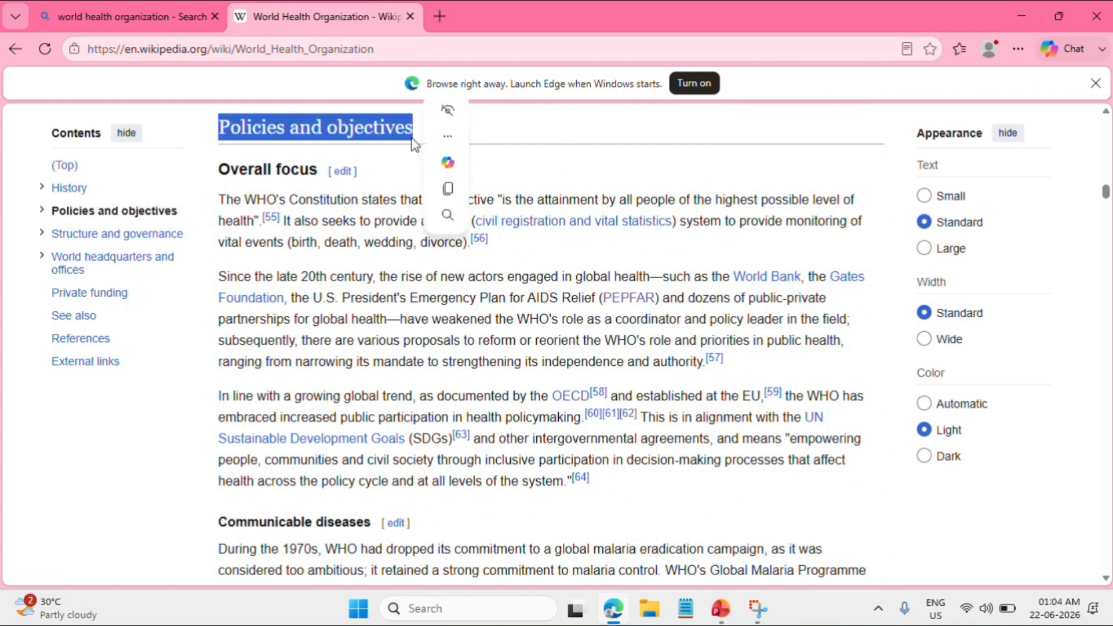
left_click(452, 197)
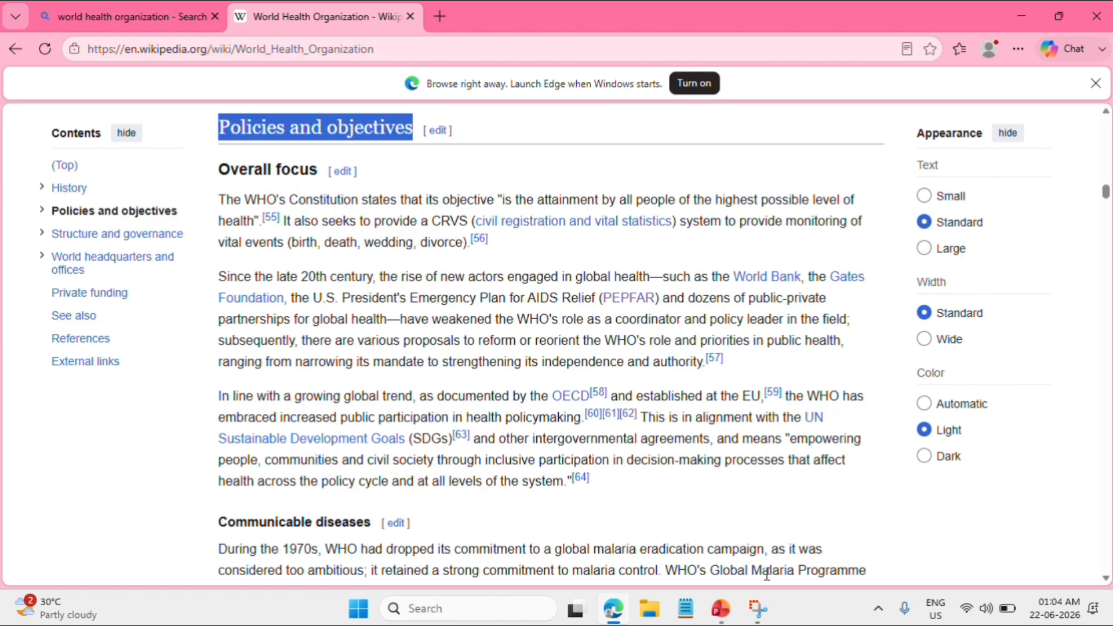
Step: Switch back to PowerPoint and delete the empty title and content placeholders from slide 3
mouse_move(724, 616)
left_click(720, 555)
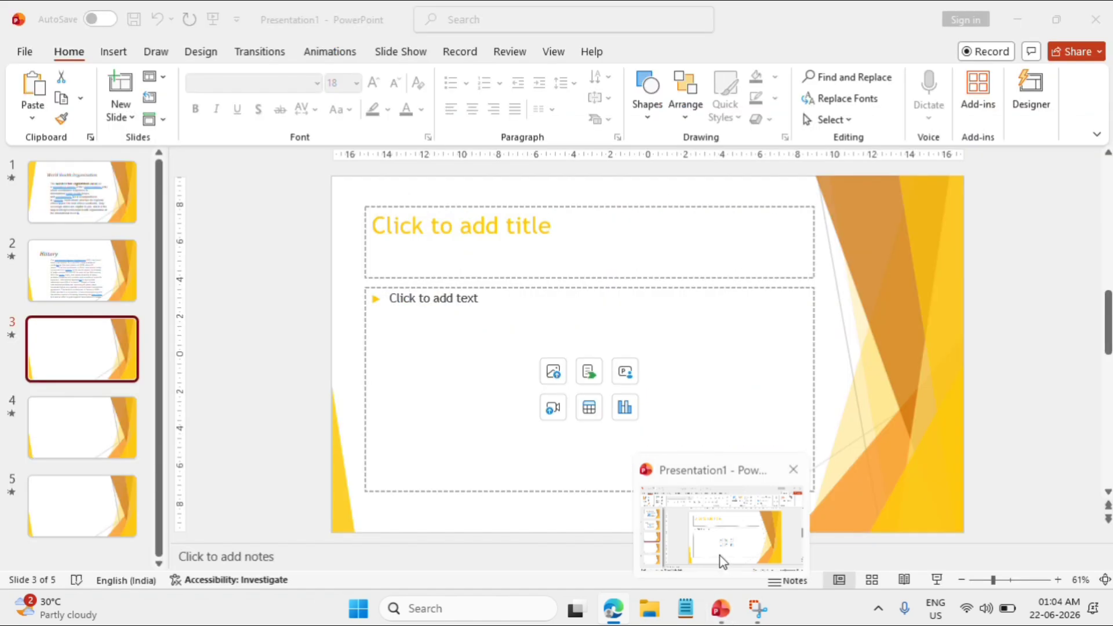
left_click(610, 206)
key("Delete")
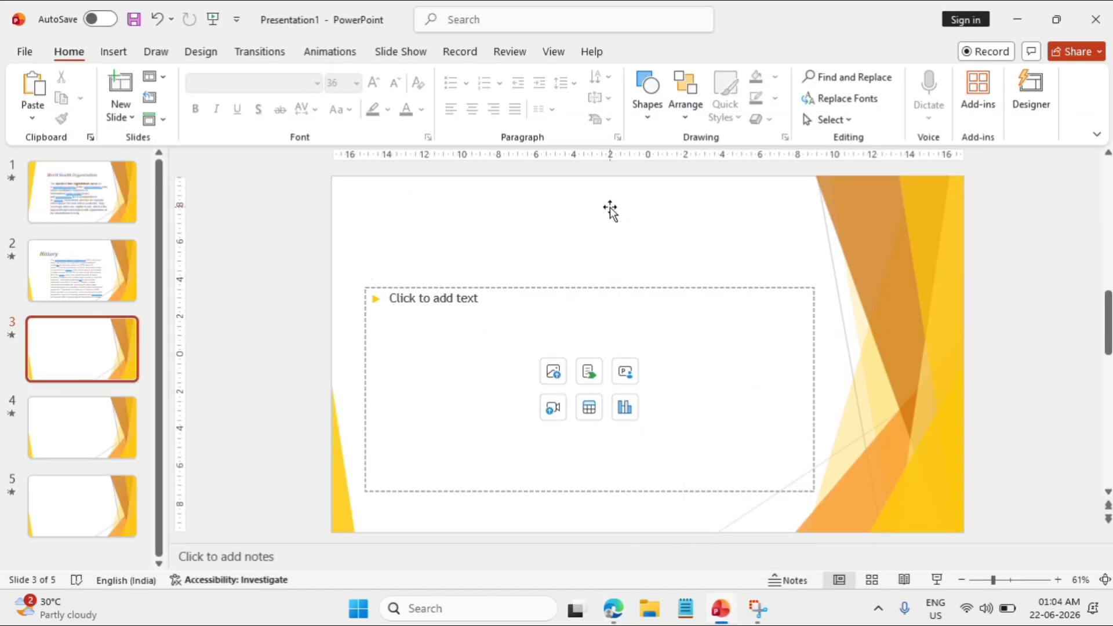
left_click(601, 289)
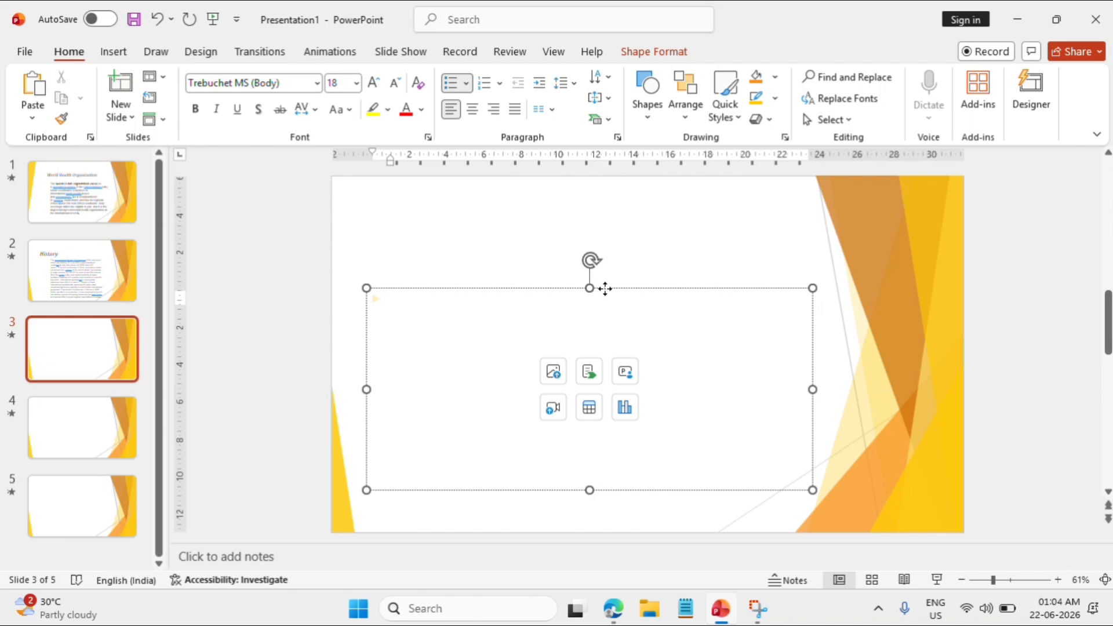
left_click(604, 289)
key("Delete")
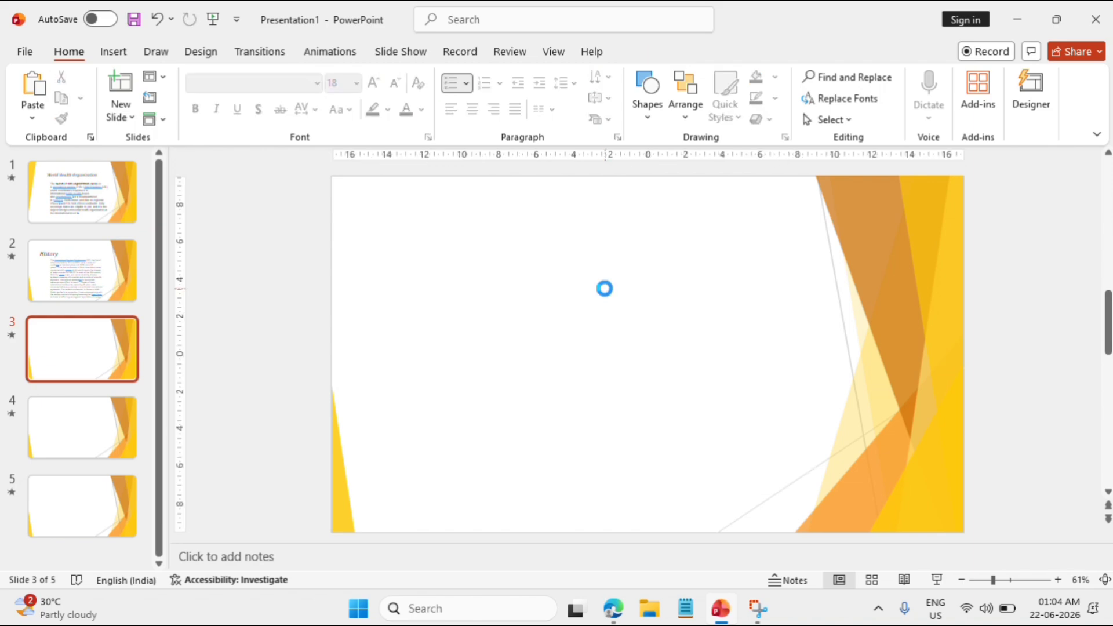
Step: Paste the "Policies and objectives" heading near the top left of slide 3 and format it as 48 pt italic
key("ctrl+v")
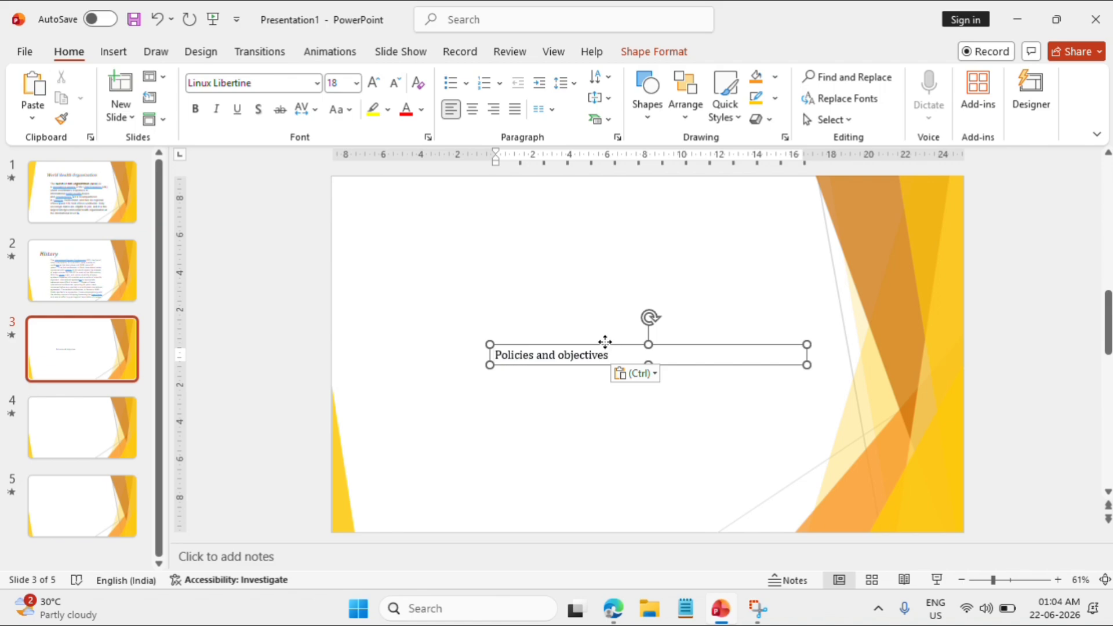
left_click_drag(605, 341, 488, 215)
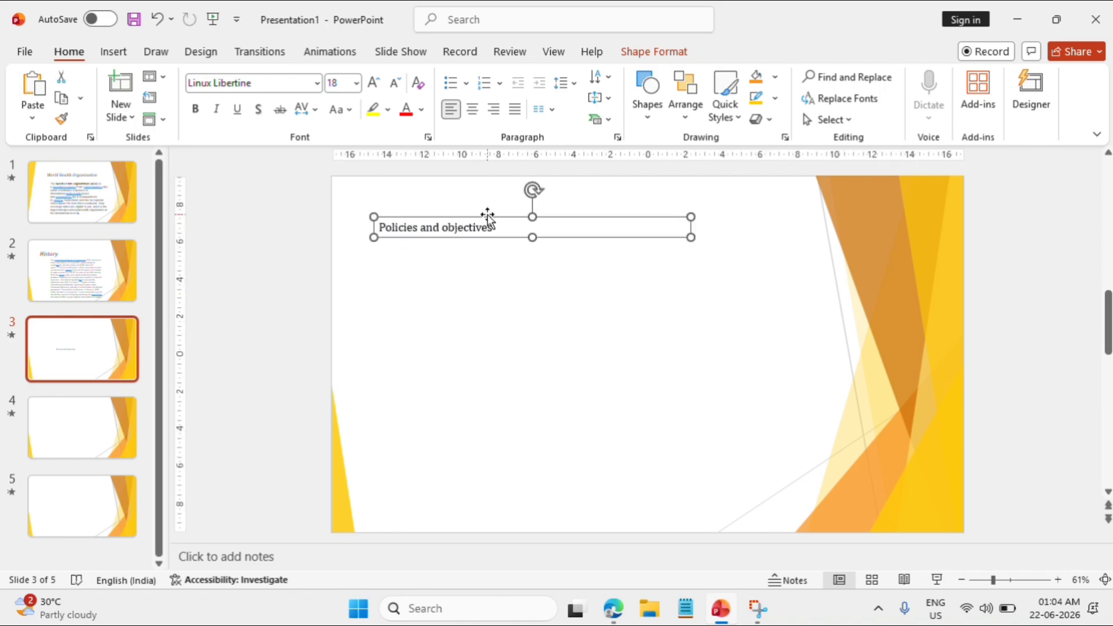
left_click(375, 83)
left_click(375, 83)
left_click(375, 83)
left_click(374, 83)
left_click(374, 83)
left_click(375, 83)
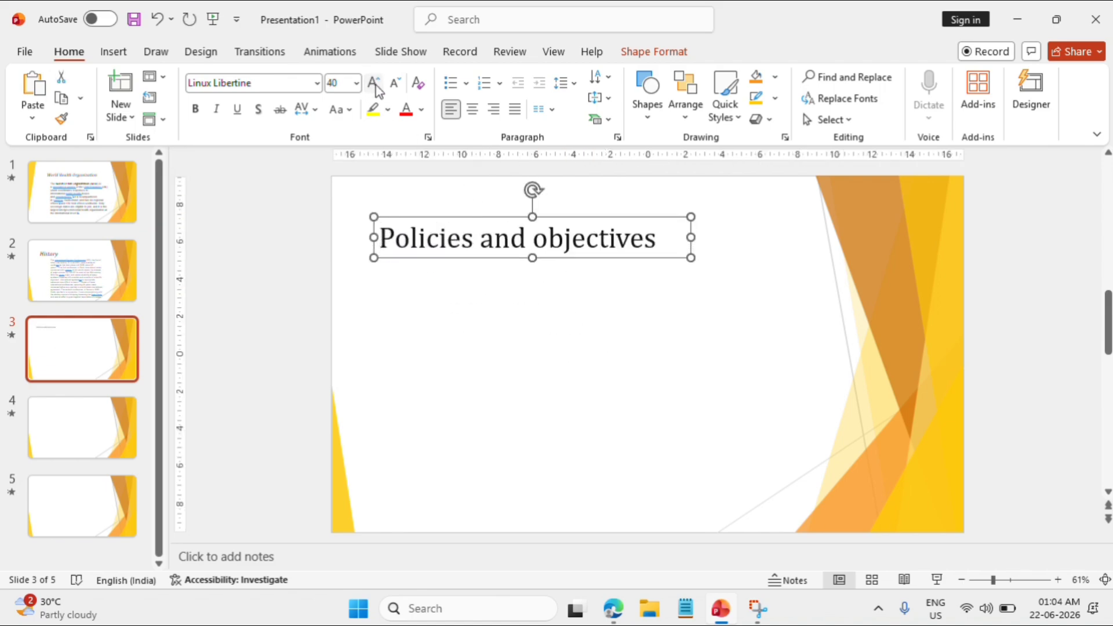
left_click(374, 83)
left_click(374, 83)
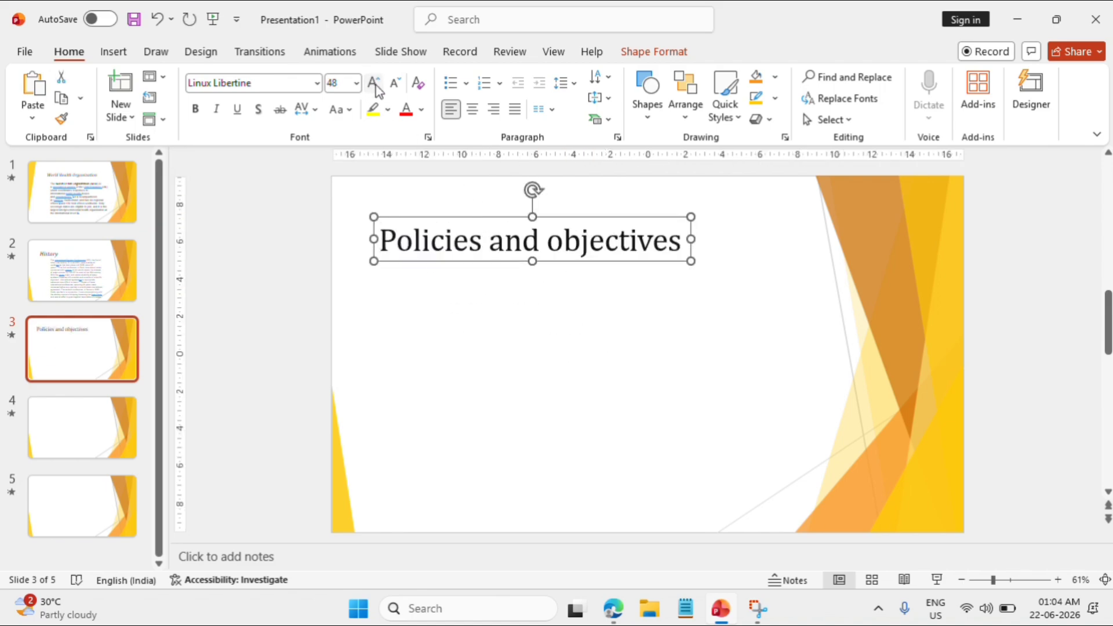
left_click(216, 109)
left_click(727, 347)
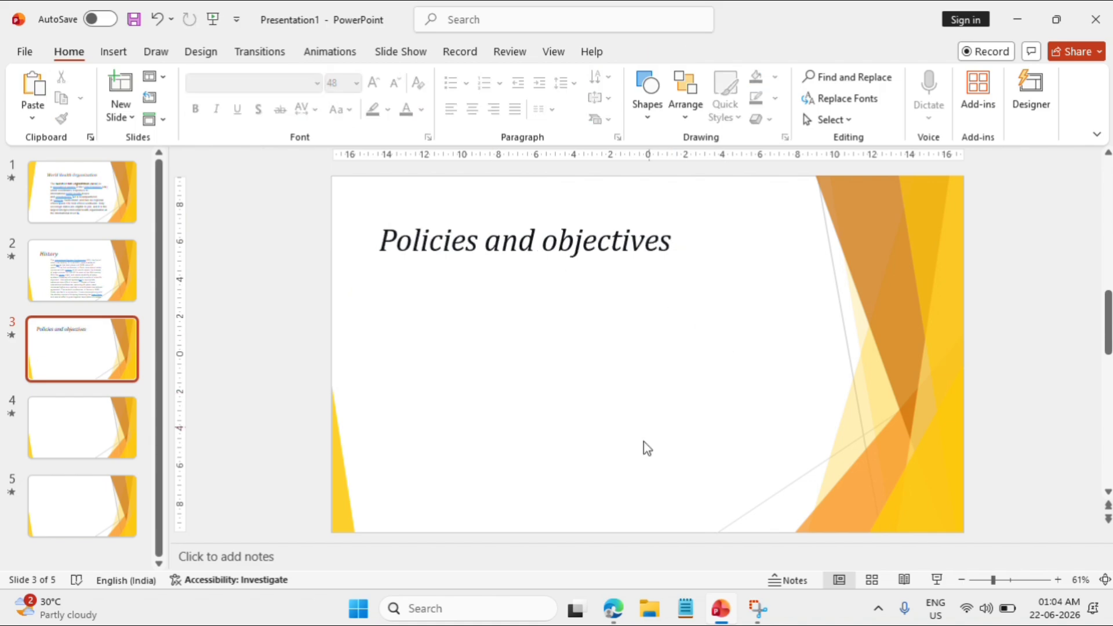
Step: Switch to the Wikipedia article in Edge and copy the three paragraphs under "Overall focus"
mouse_move(617, 613)
left_click(582, 529)
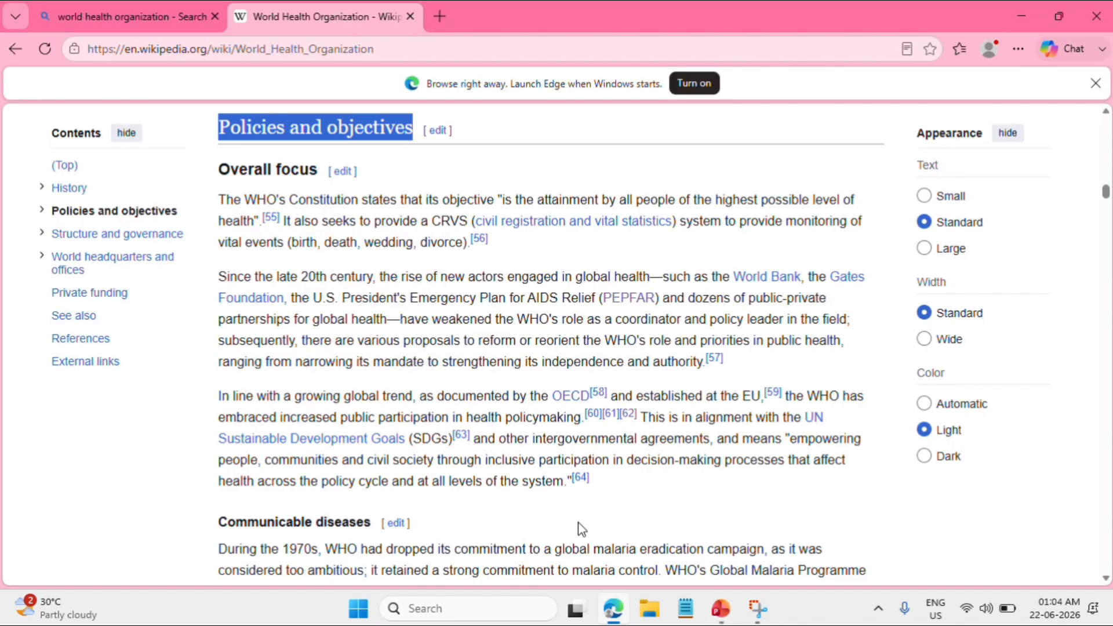
left_click_drag(221, 200, 697, 484)
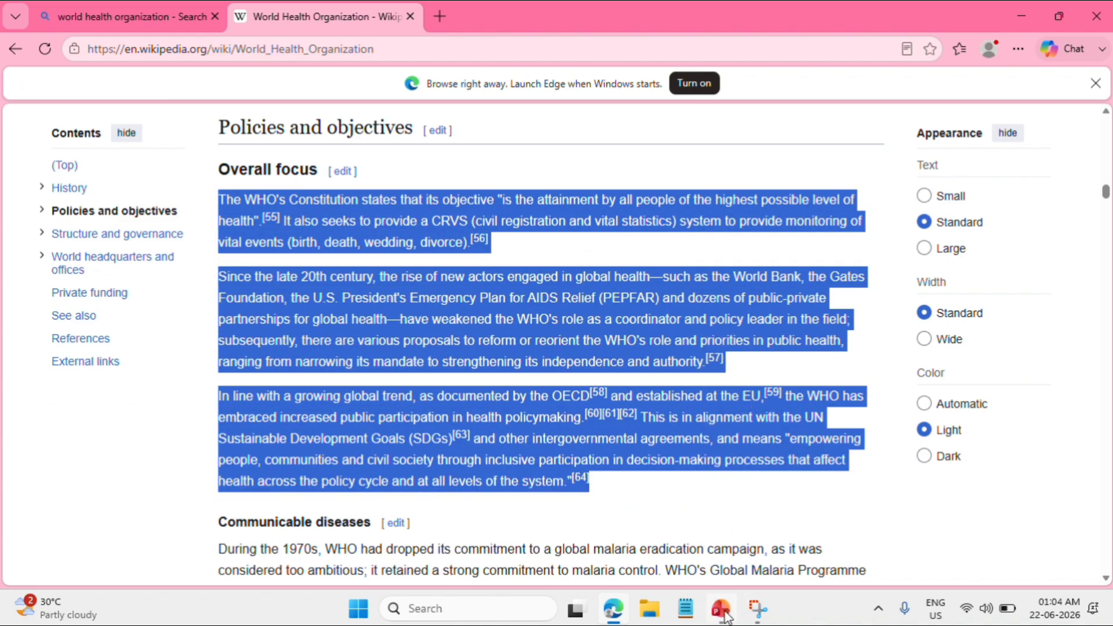
Step: Paste the copied "Overall focus" paragraphs onto slide 3 in PowerPoint and move the text box down under the heading
mouse_move(725, 616)
left_click(714, 543)
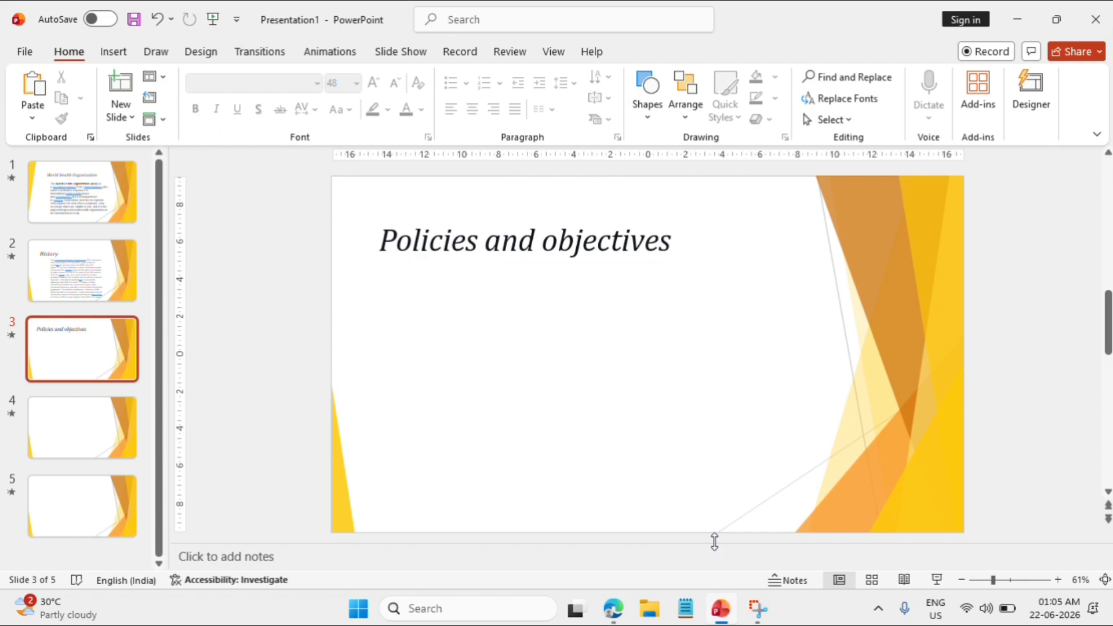
key("ctrl+v")
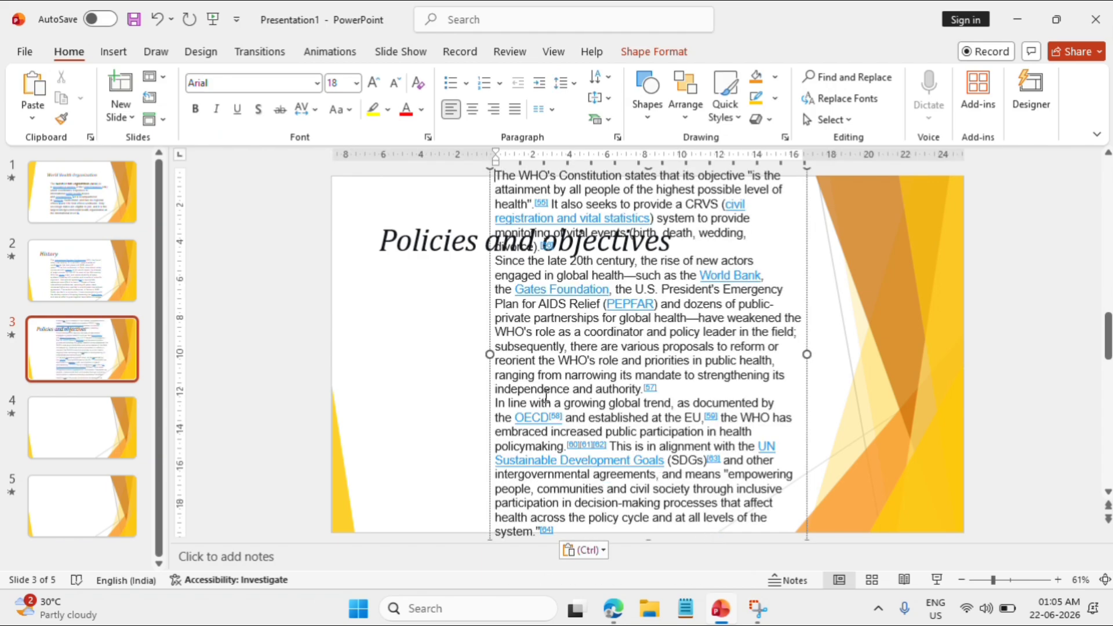
left_click_drag(492, 410, 446, 488)
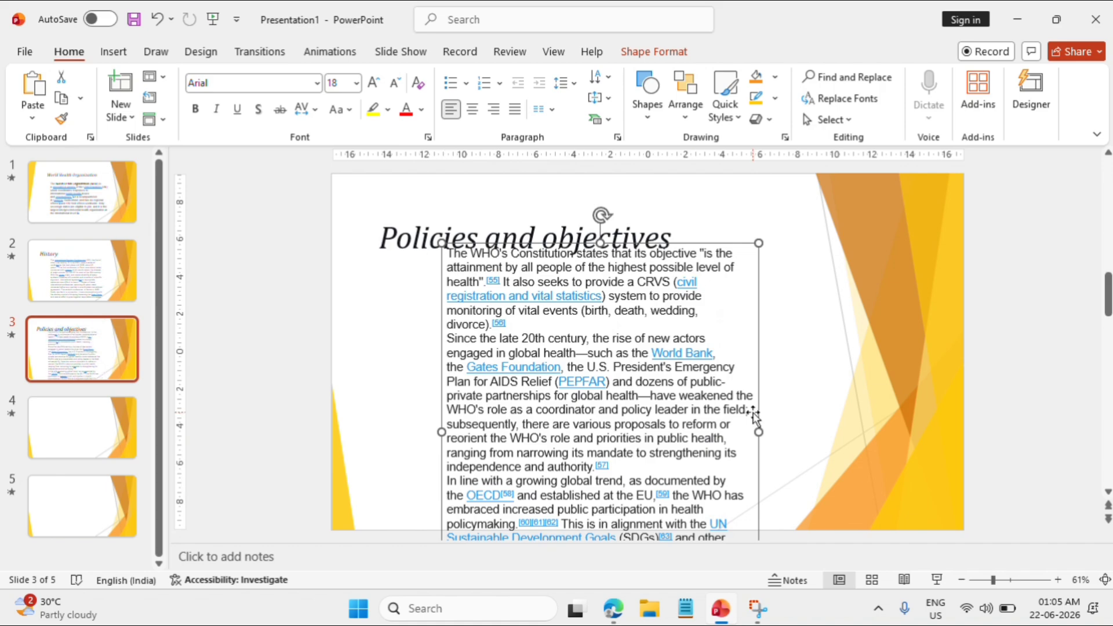
Step: Widen the body text box on slide 3 to the right so it fits the slide, and move the "Policies and objectives" heading up clear of it
left_click_drag(758, 435, 858, 430)
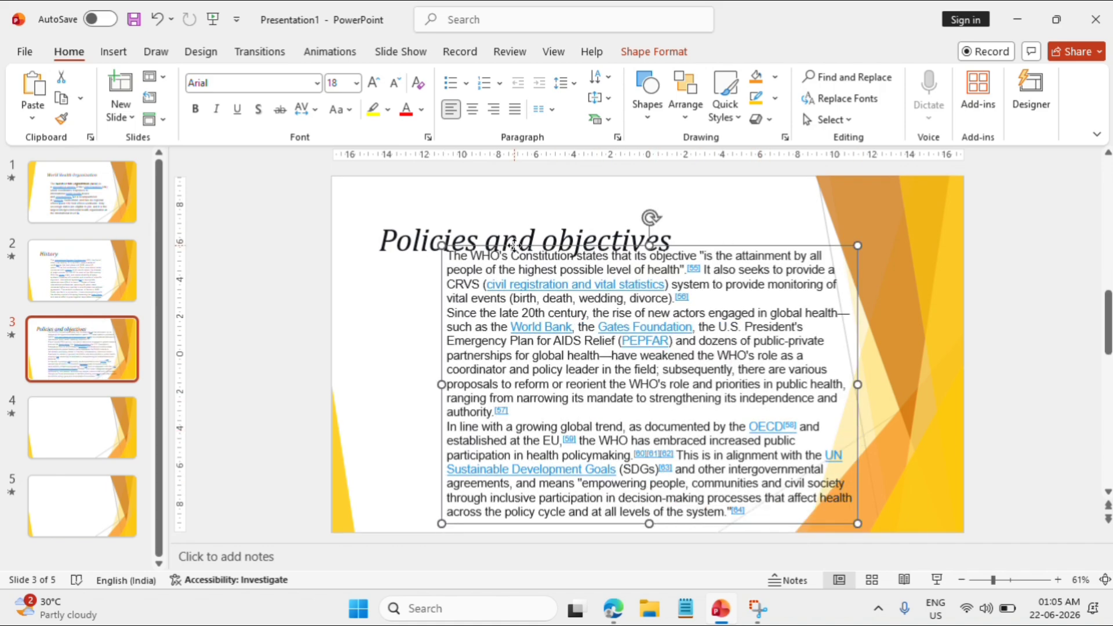
left_click(439, 238)
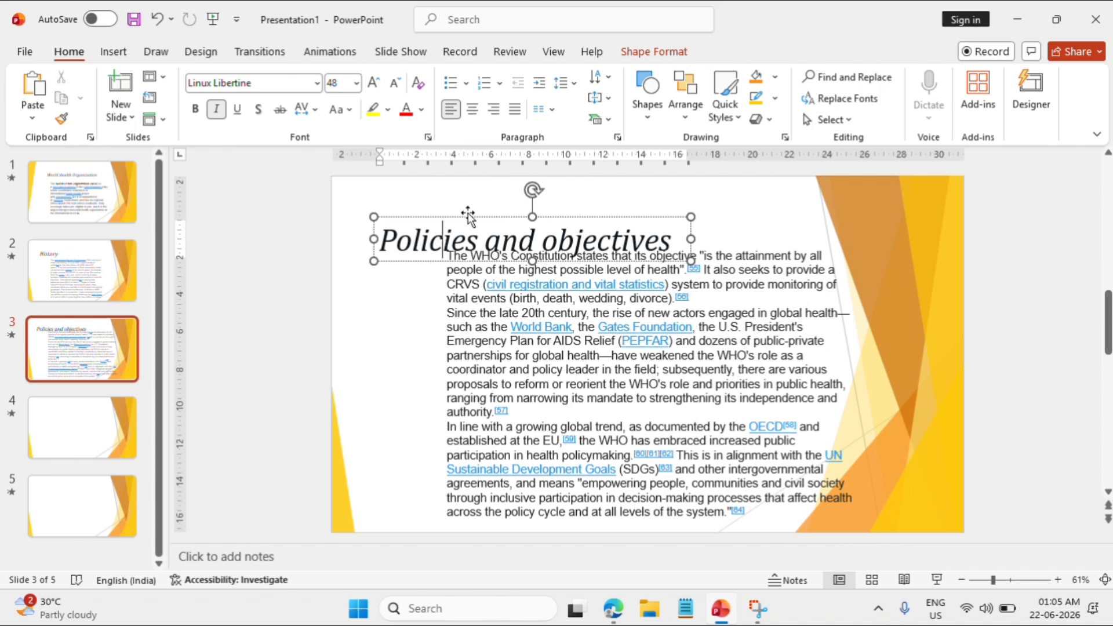
left_click_drag(468, 212, 466, 198)
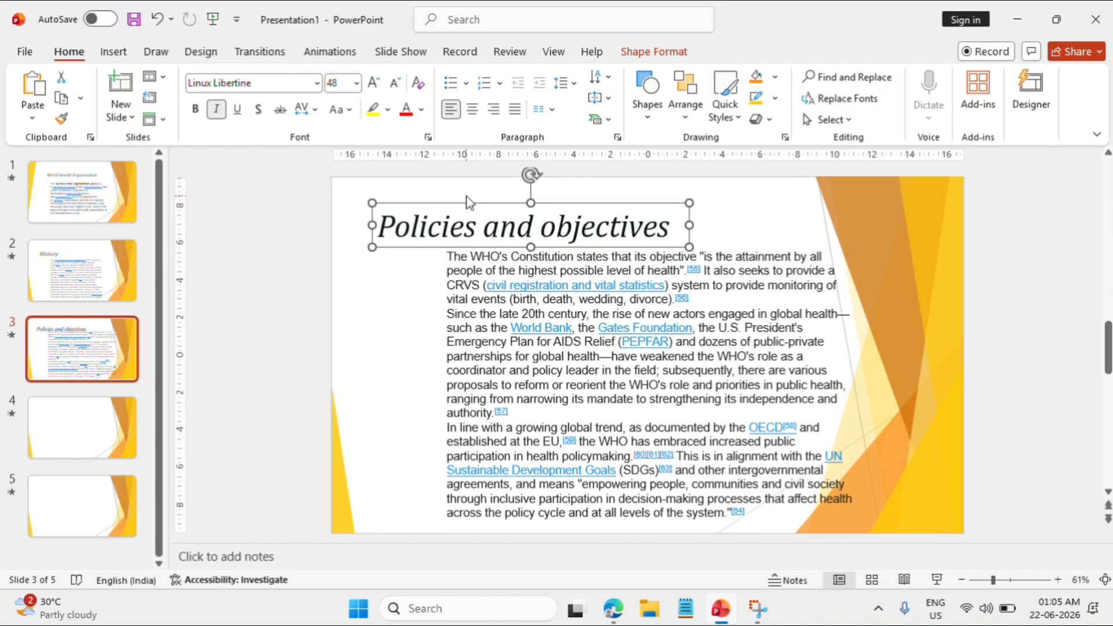
left_click(396, 414)
Step: Select slide 4, switch to the Wikipedia article in Edge and copy the "Policy packages" section from its heading through the SHAKE bullet
left_click(82, 434)
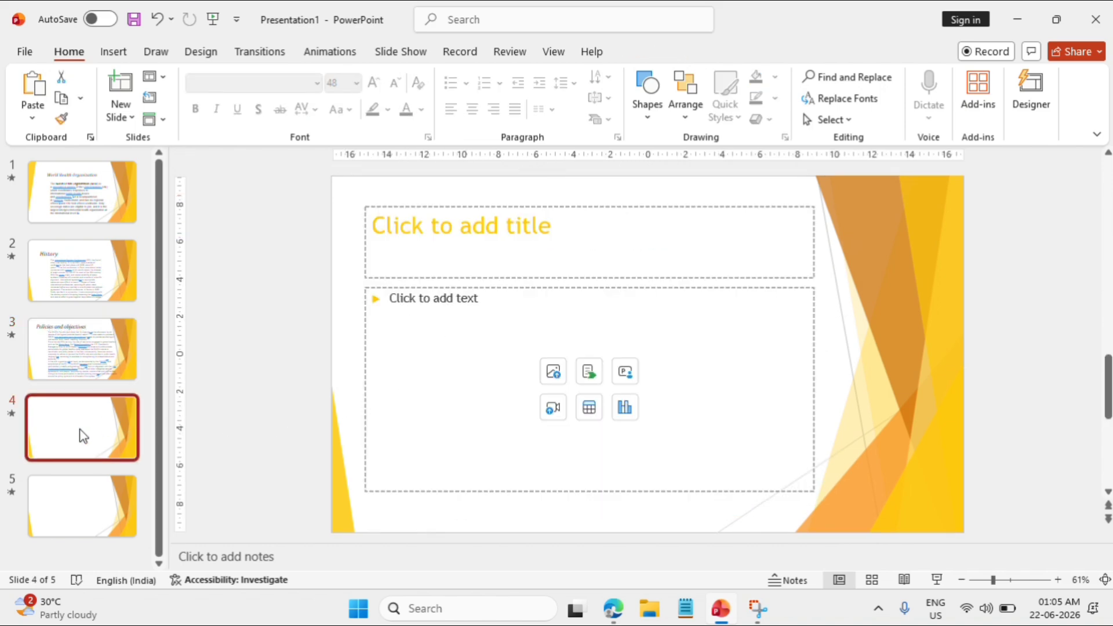
mouse_move(612, 619)
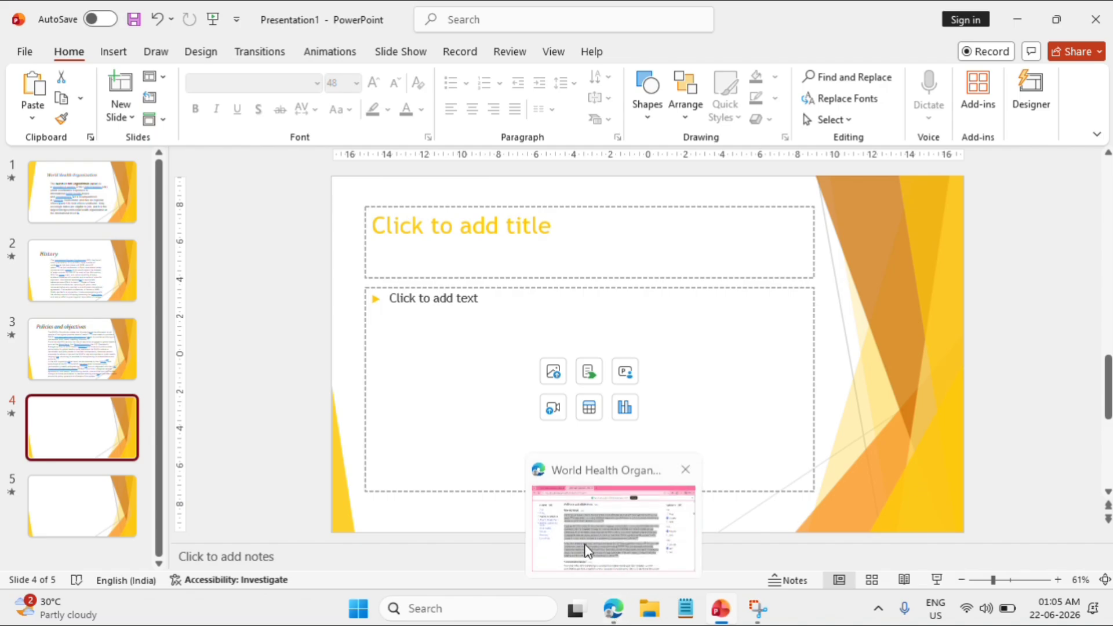
left_click(583, 542)
scroll(635, 255, "down", 15)
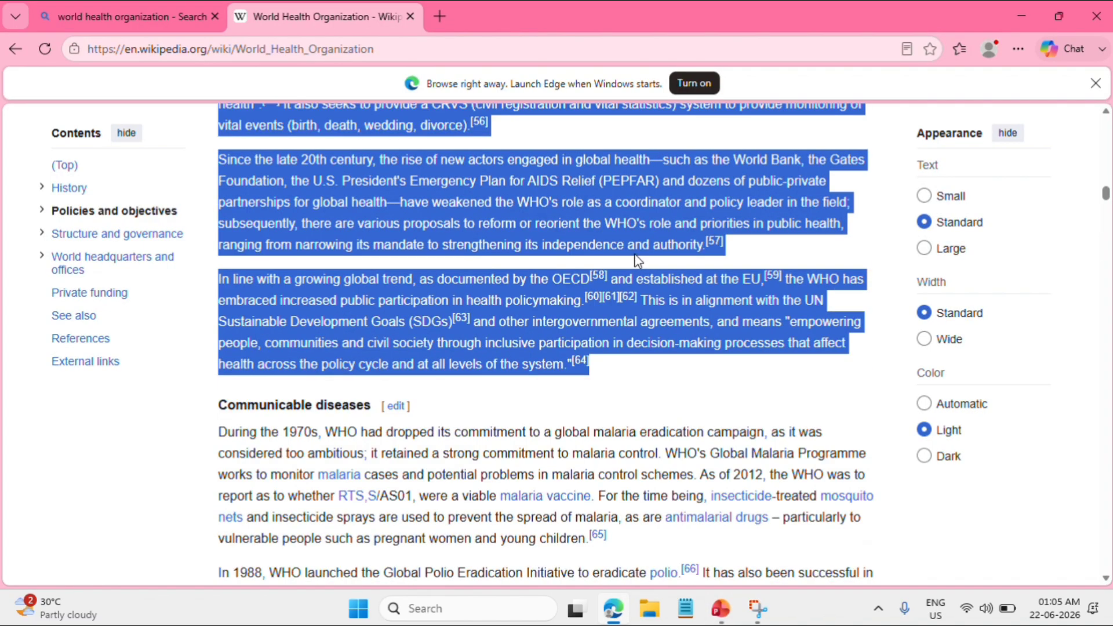
scroll(636, 255, "down", 10)
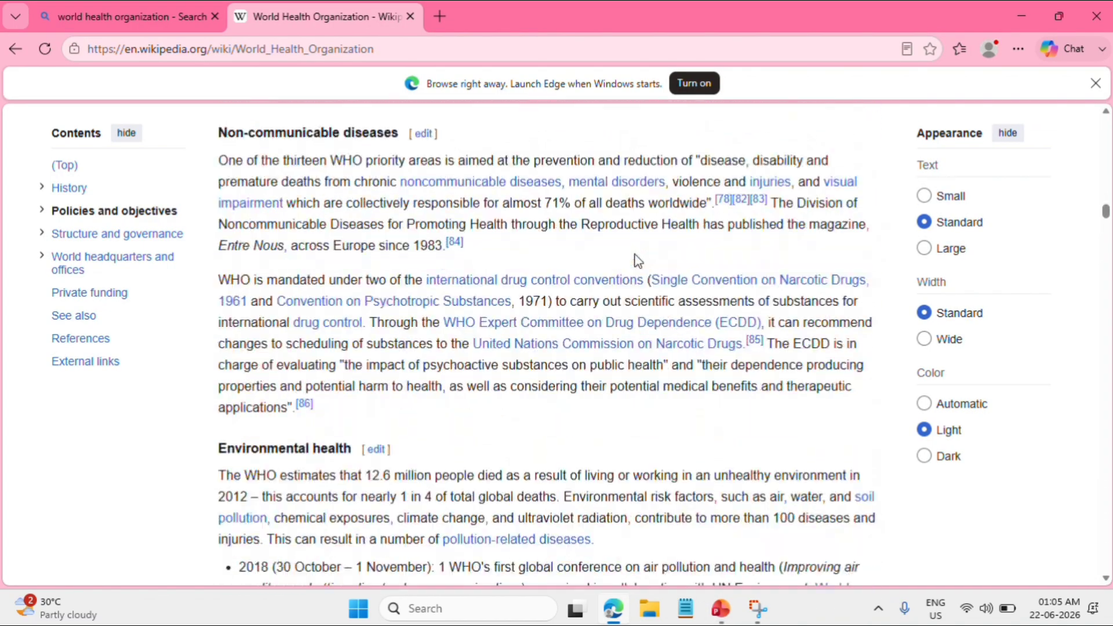
scroll(636, 255, "down", 10)
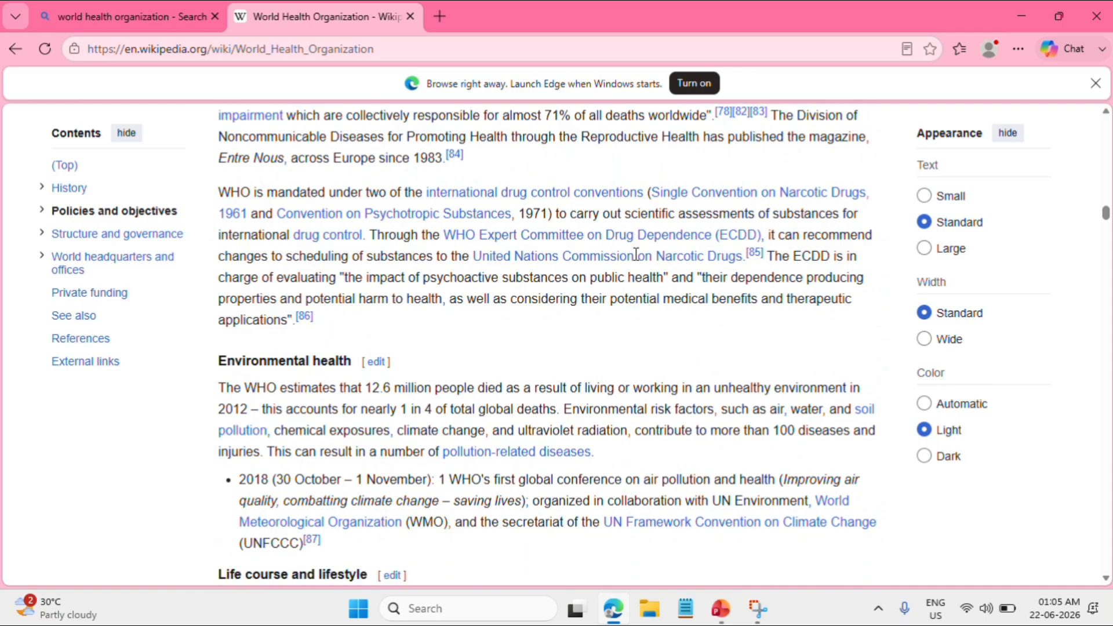
scroll(636, 255, "down", 15)
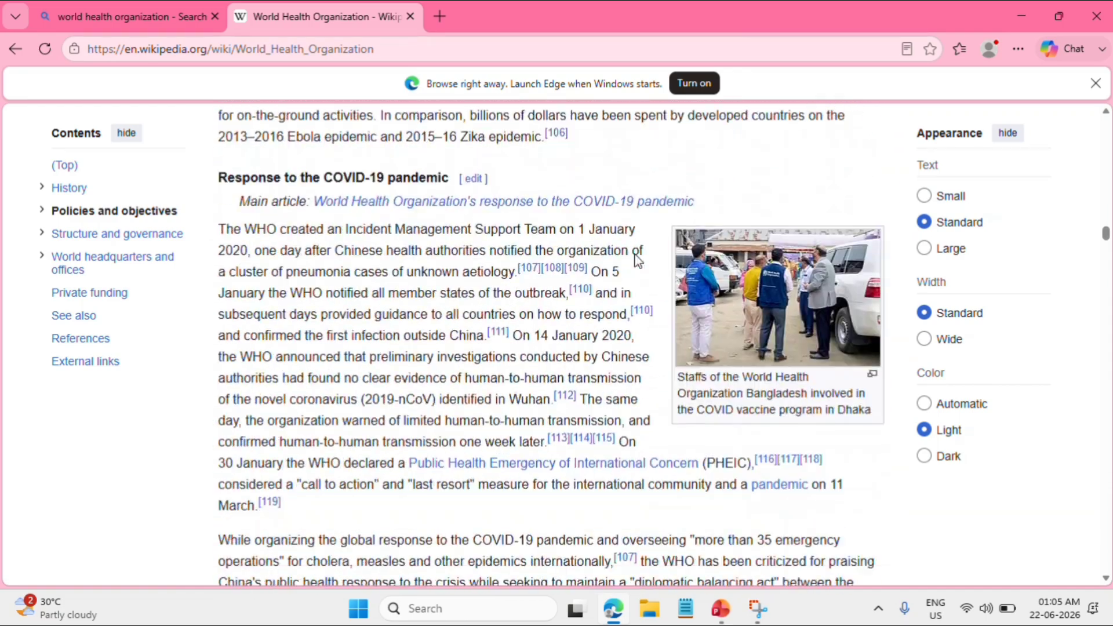
scroll(635, 255, "down", 15)
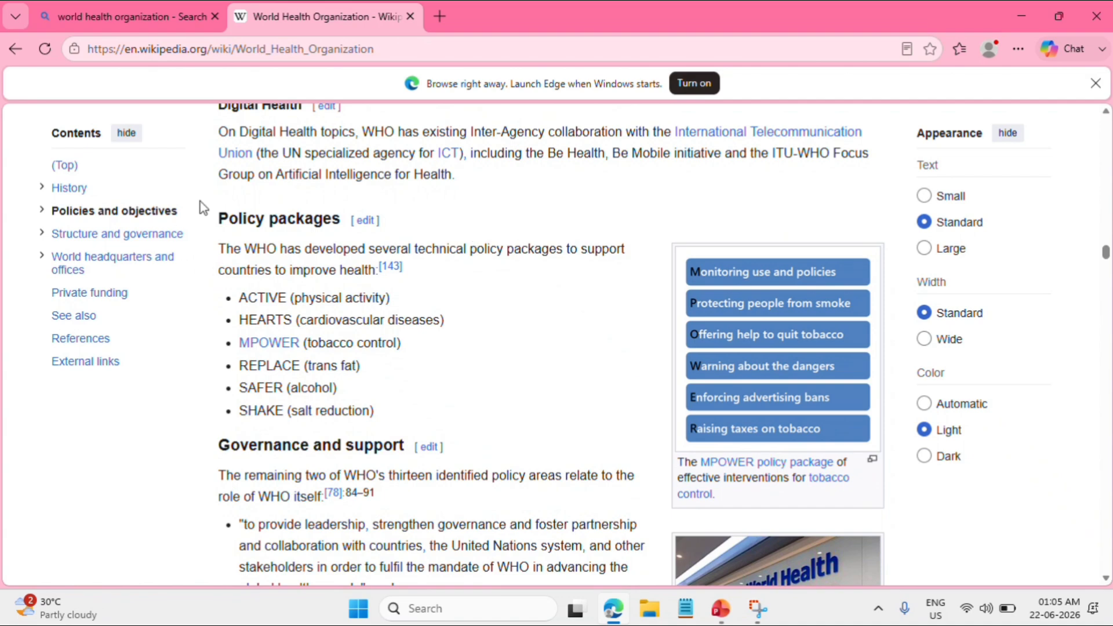
left_click_drag(219, 220, 489, 410)
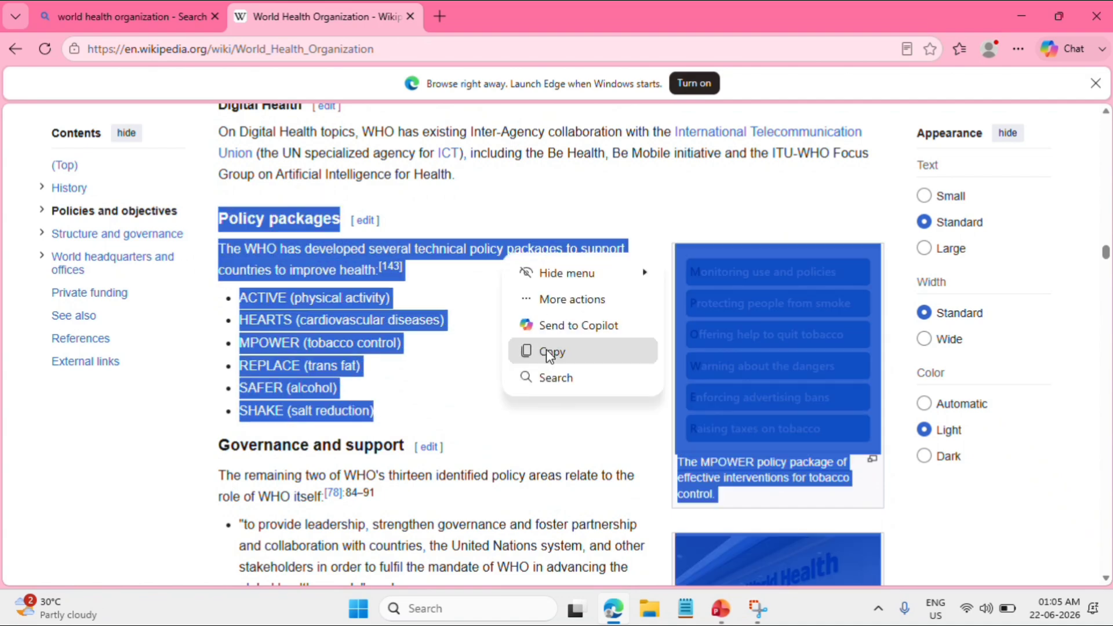
left_click(540, 350)
Step: Switch back to PowerPoint and delete the empty title and content placeholders from slide 4
mouse_move(720, 609)
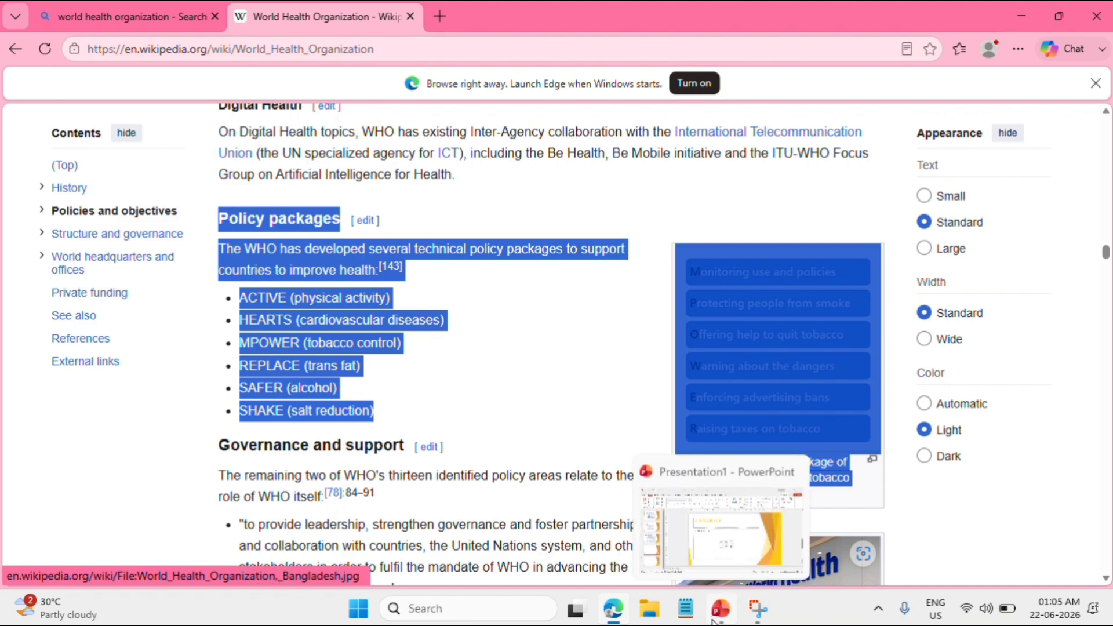
left_click(717, 536)
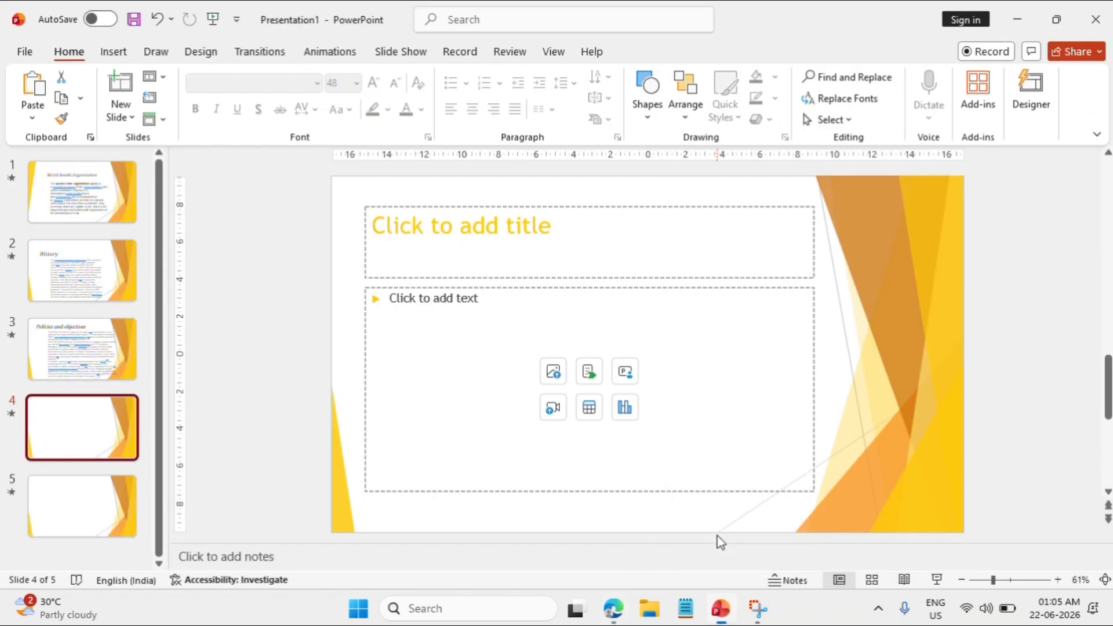
left_click(588, 205)
key("Delete")
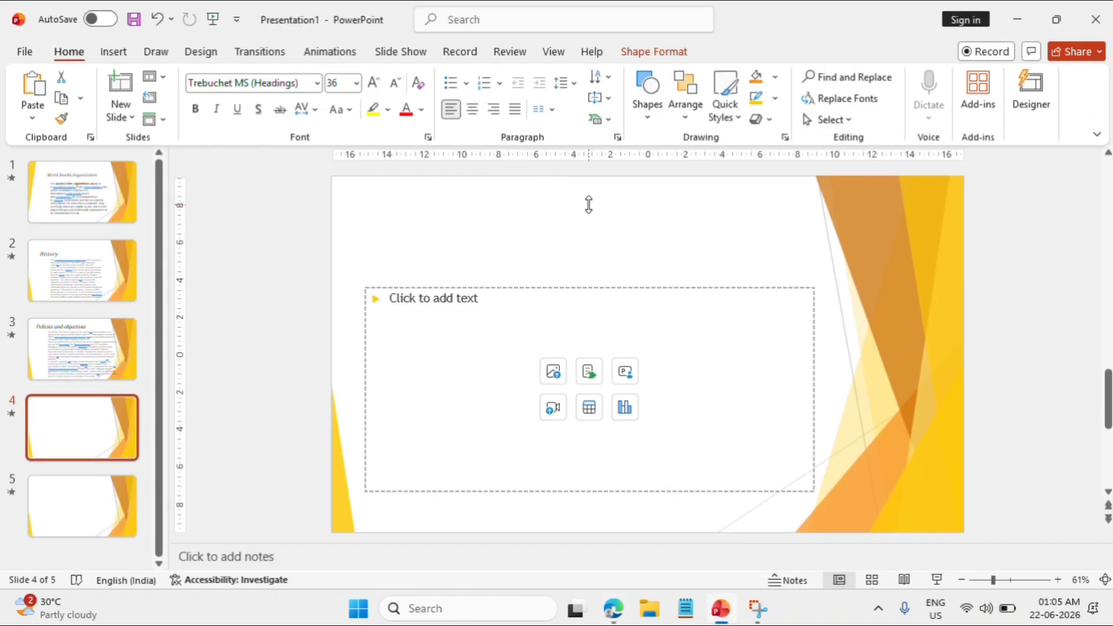
left_click(513, 288)
key("Delete")
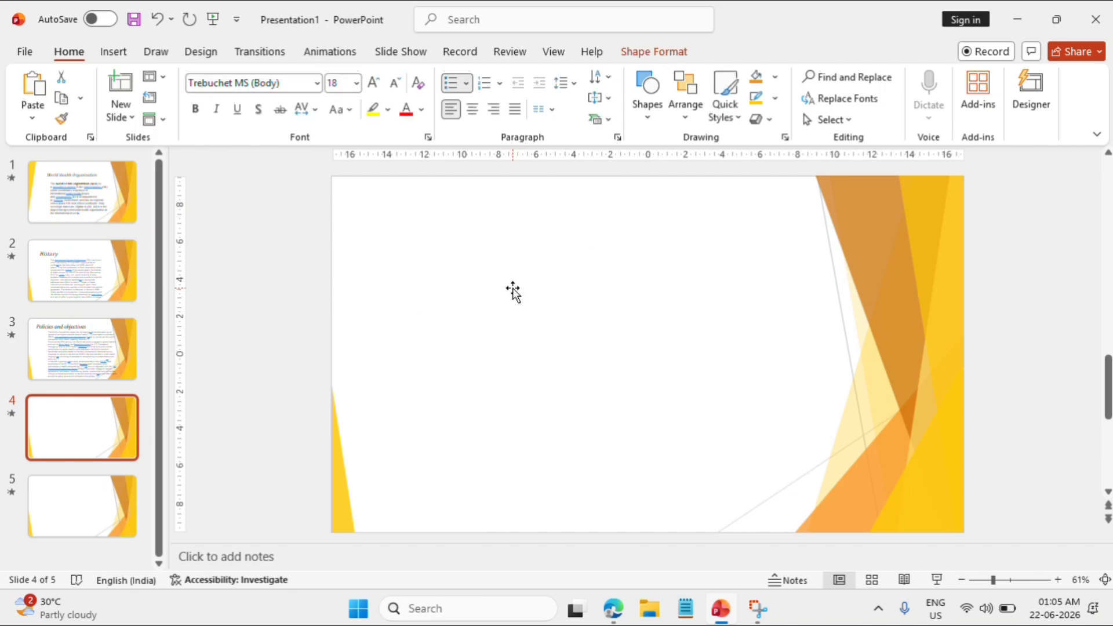
Step: Paste the copied "Policy packages" content onto slide 4 and apply the yellow design idea with separate areas for text and pictures
key("ctrl+v")
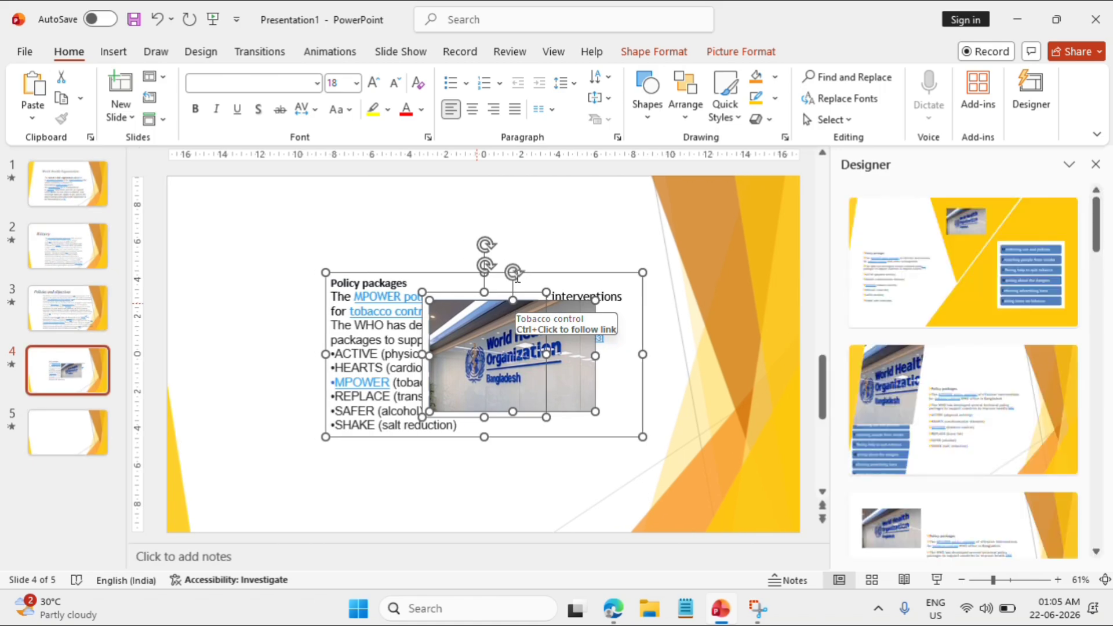
left_click(944, 271)
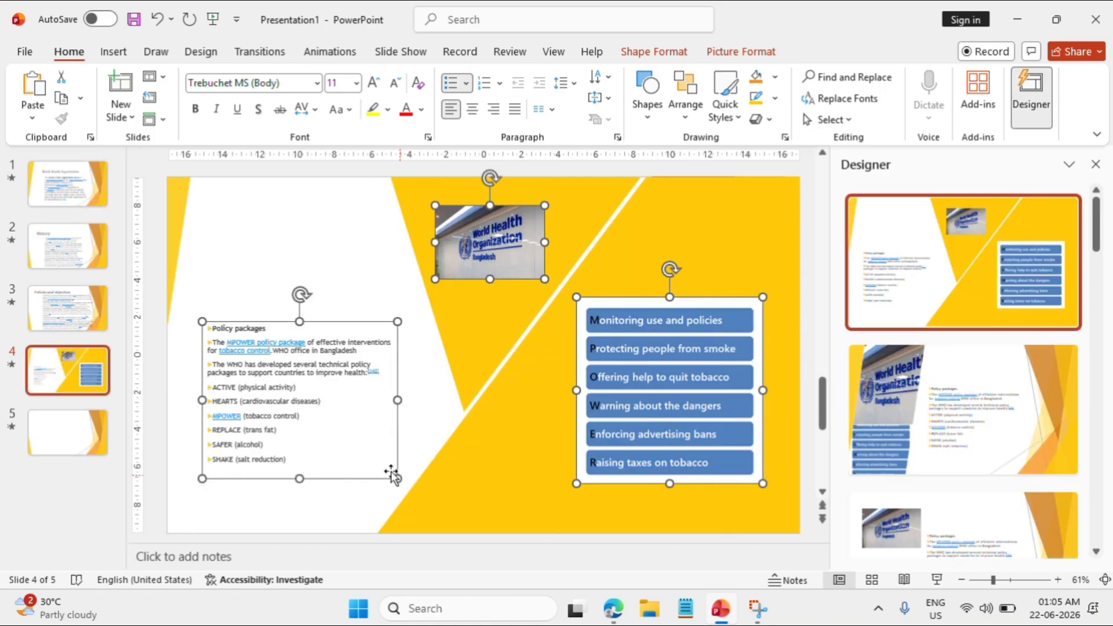
Step: Select slide 5, switch to the Wikipedia article in Edge and copy the "Membership" heading, its text through "The Holy See attends" and the map
left_click(88, 441)
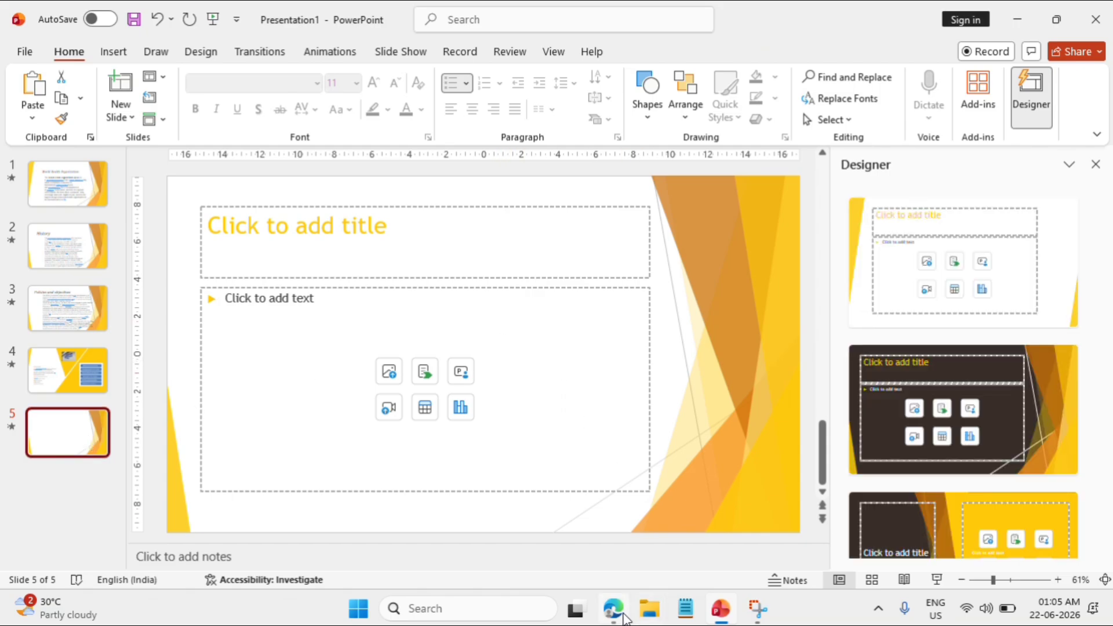
mouse_move(625, 619)
left_click(596, 520)
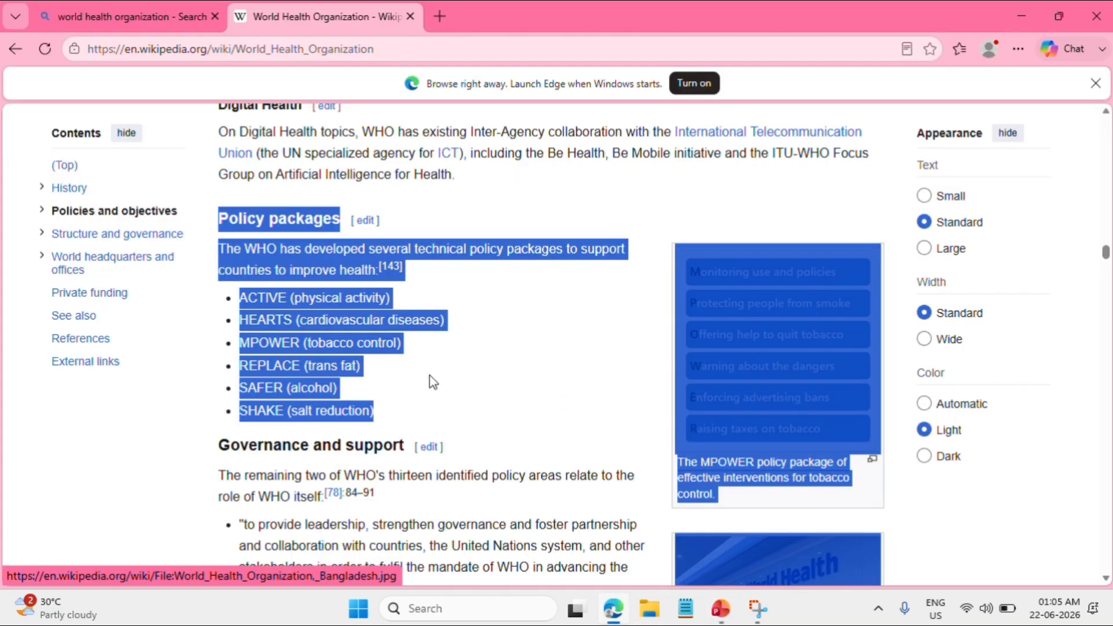
scroll(429, 375, "down", 20)
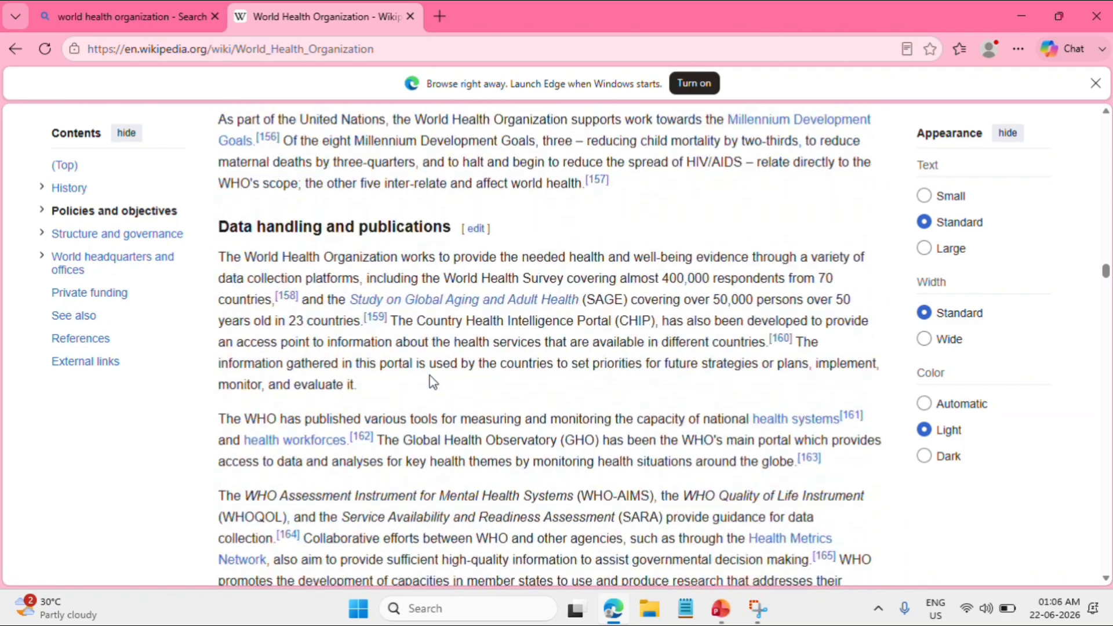
scroll(429, 376, "down", 20)
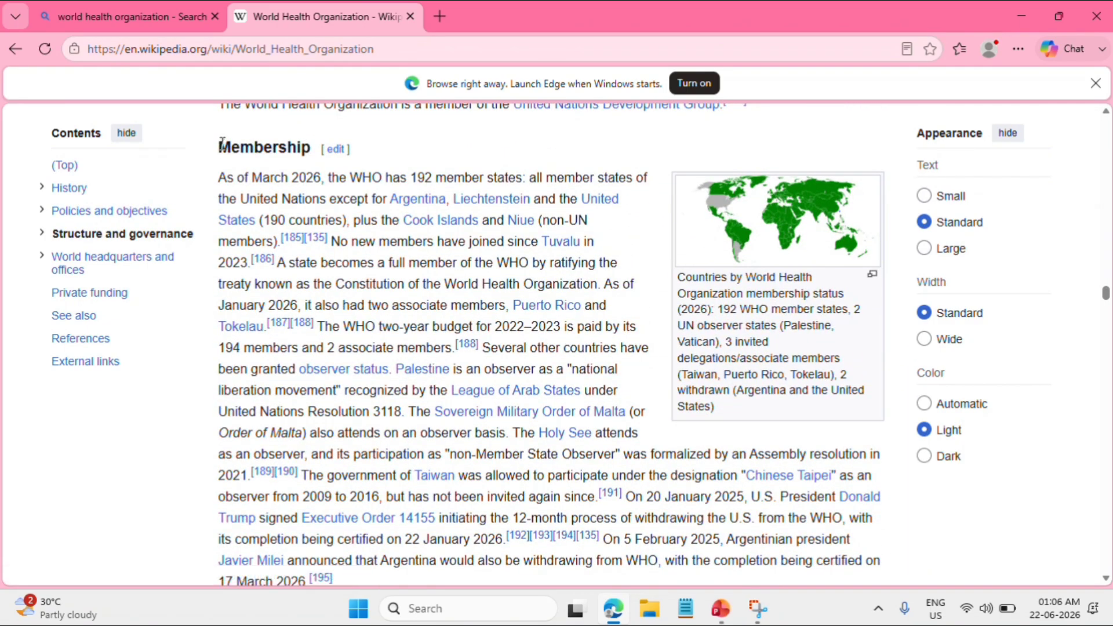
left_click_drag(222, 143, 750, 426)
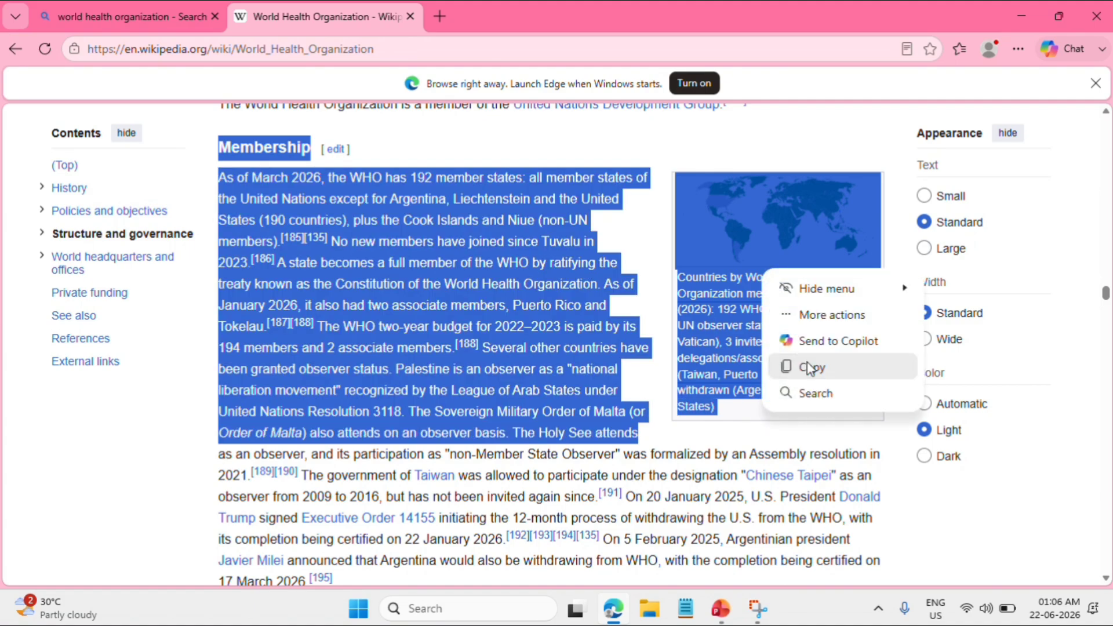
left_click(810, 367)
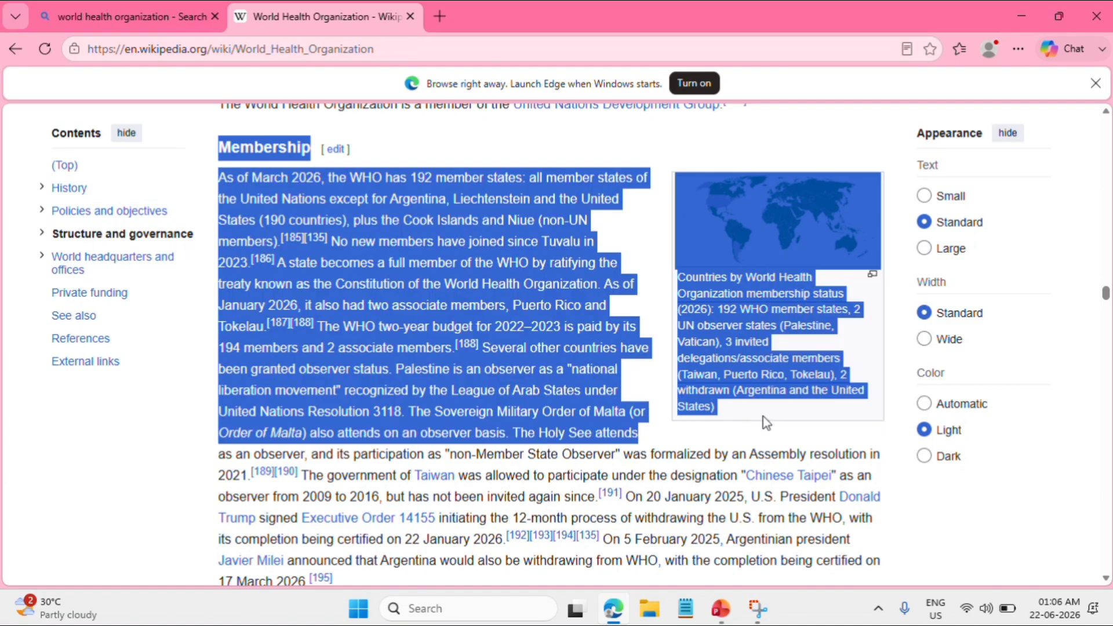
Step: Switch back to PowerPoint and replace the empty title and content placeholders on slide 5 with the copied "Membership" text and map
left_click(719, 610)
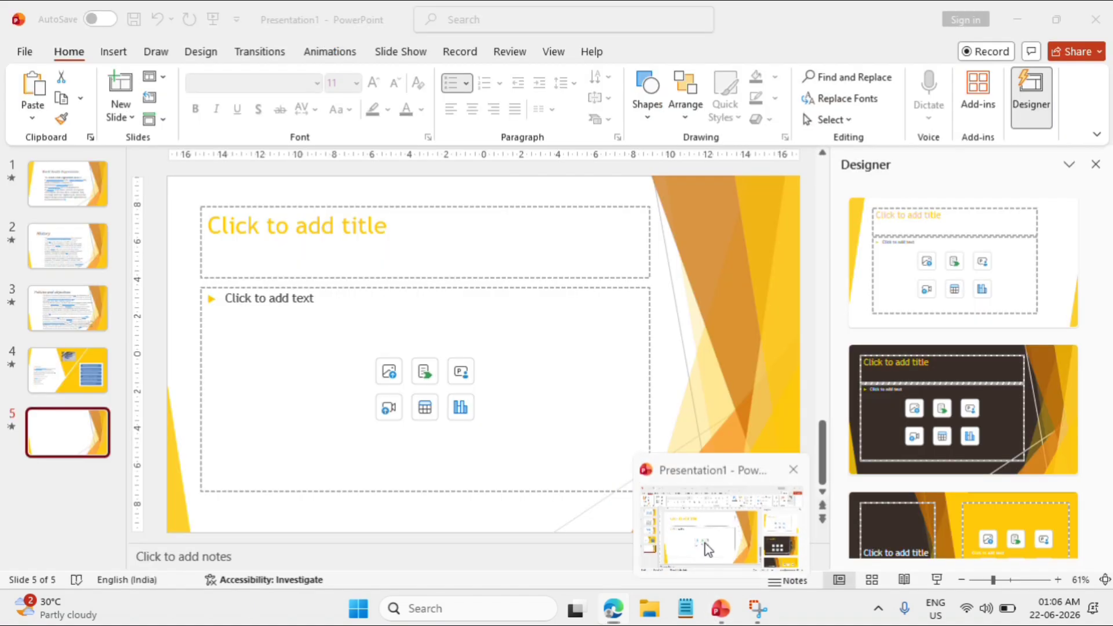
left_click(467, 204)
key("Delete")
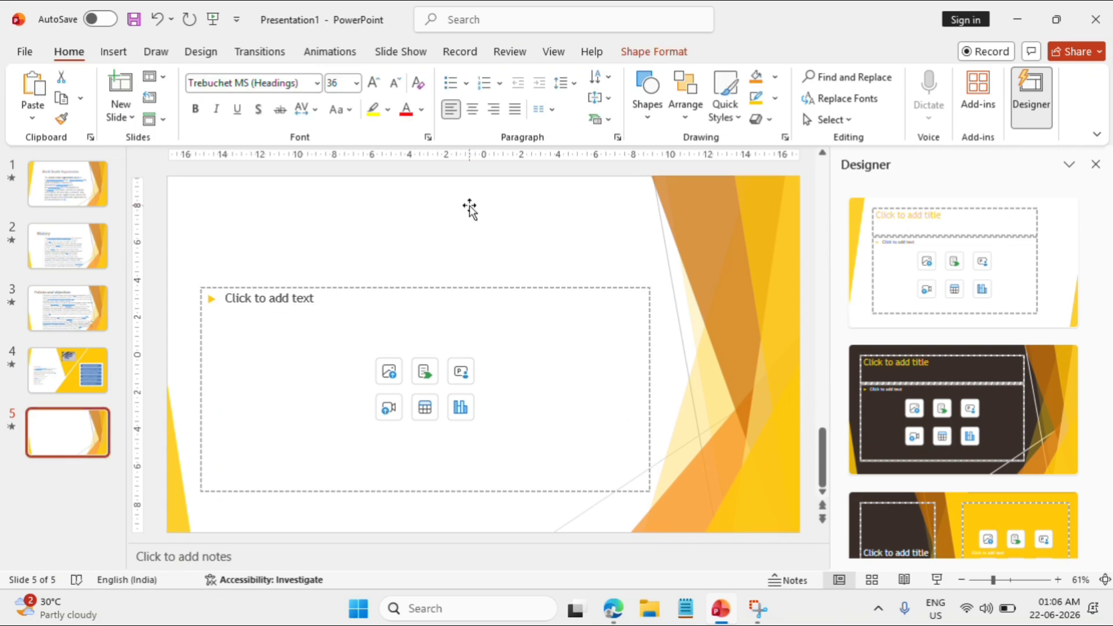
left_click(420, 288)
key("Delete")
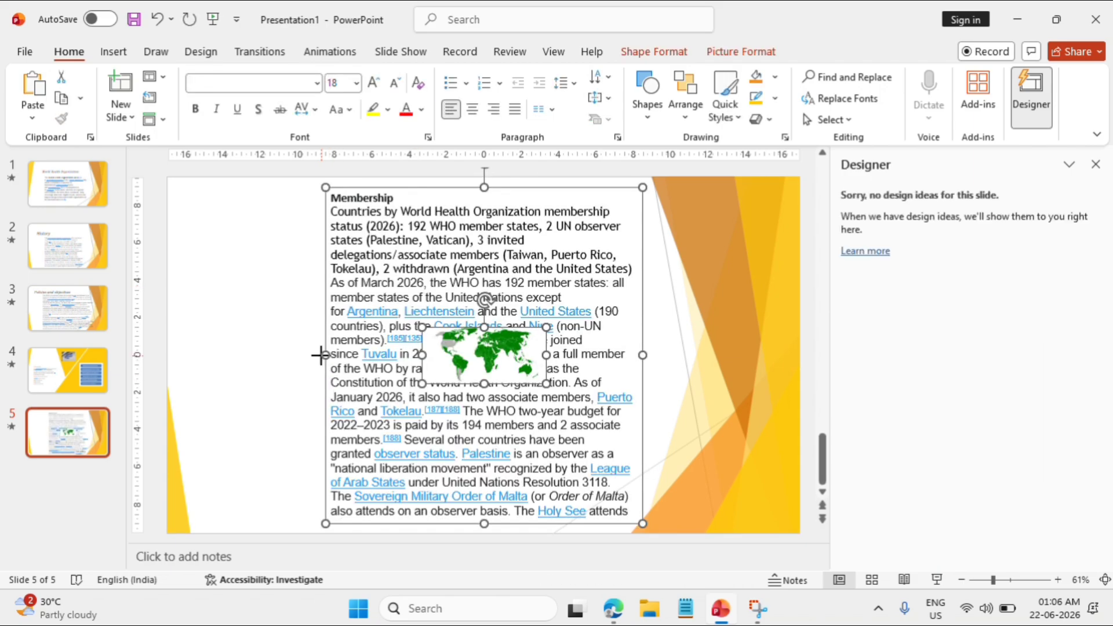
Step: Widen the pasted "Membership" text box and map to the left, and move both down and left on slide 5
left_click_drag(296, 361, 265, 360)
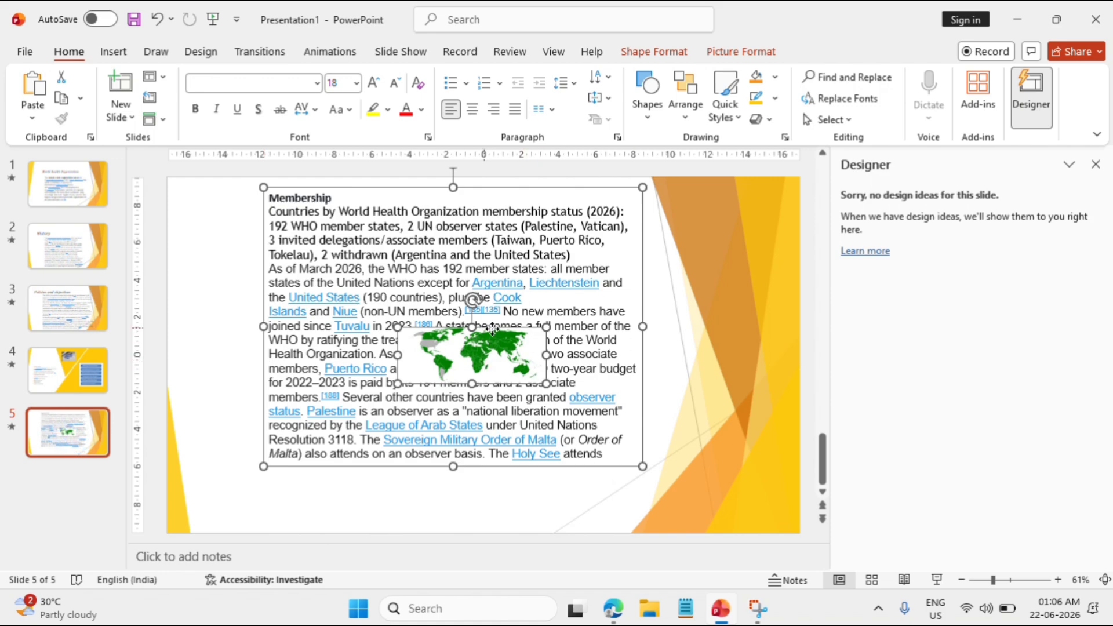
left_click_drag(493, 330, 460, 373)
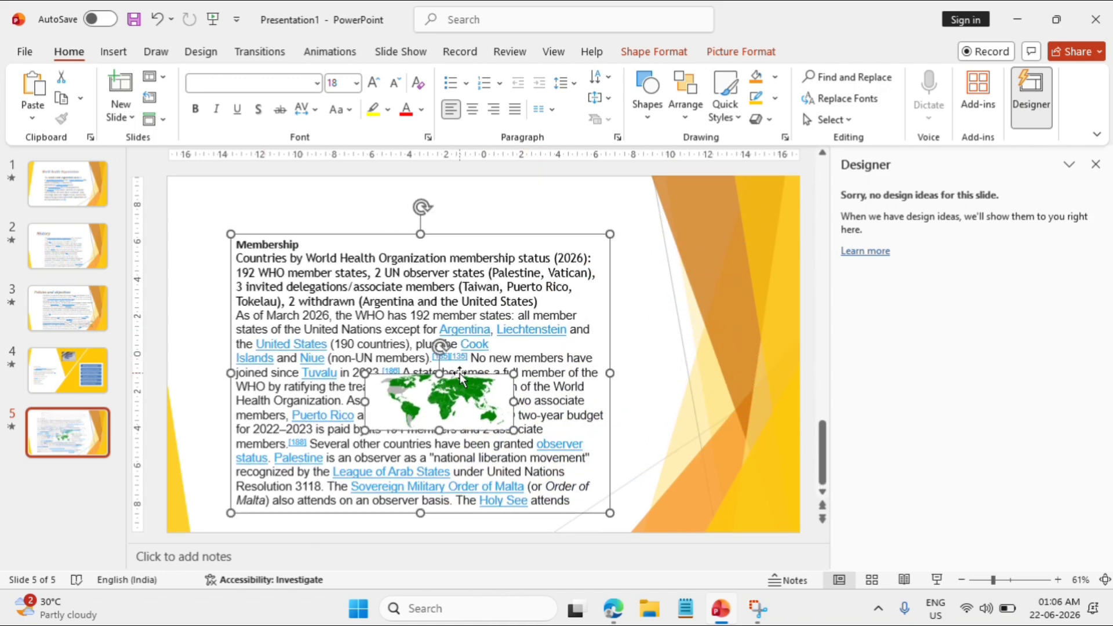